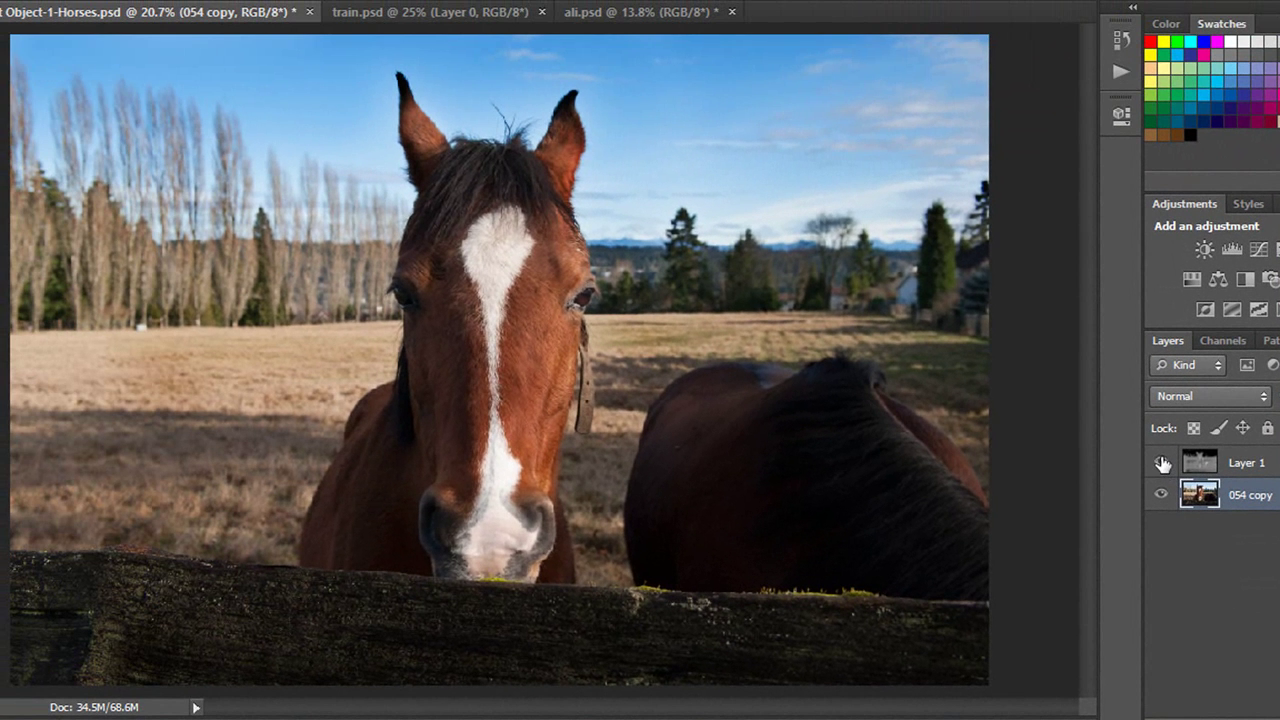
left_click(1162, 462)
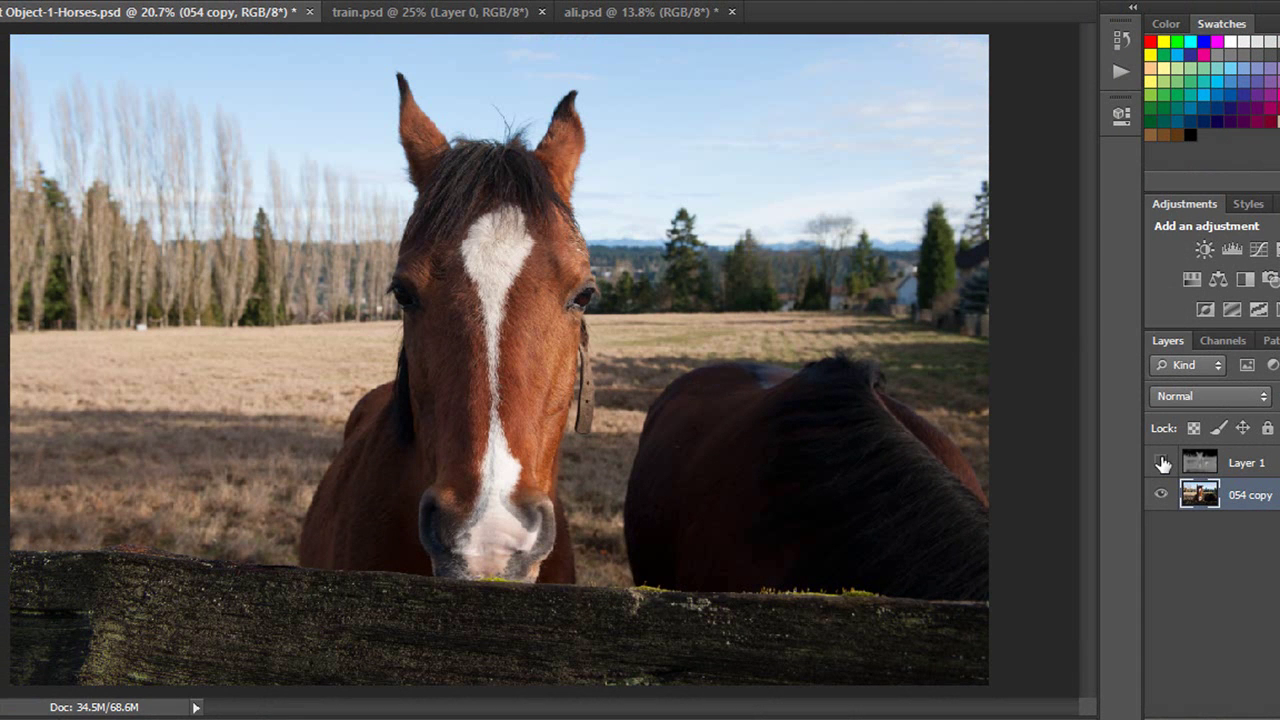
left_click(1162, 463)
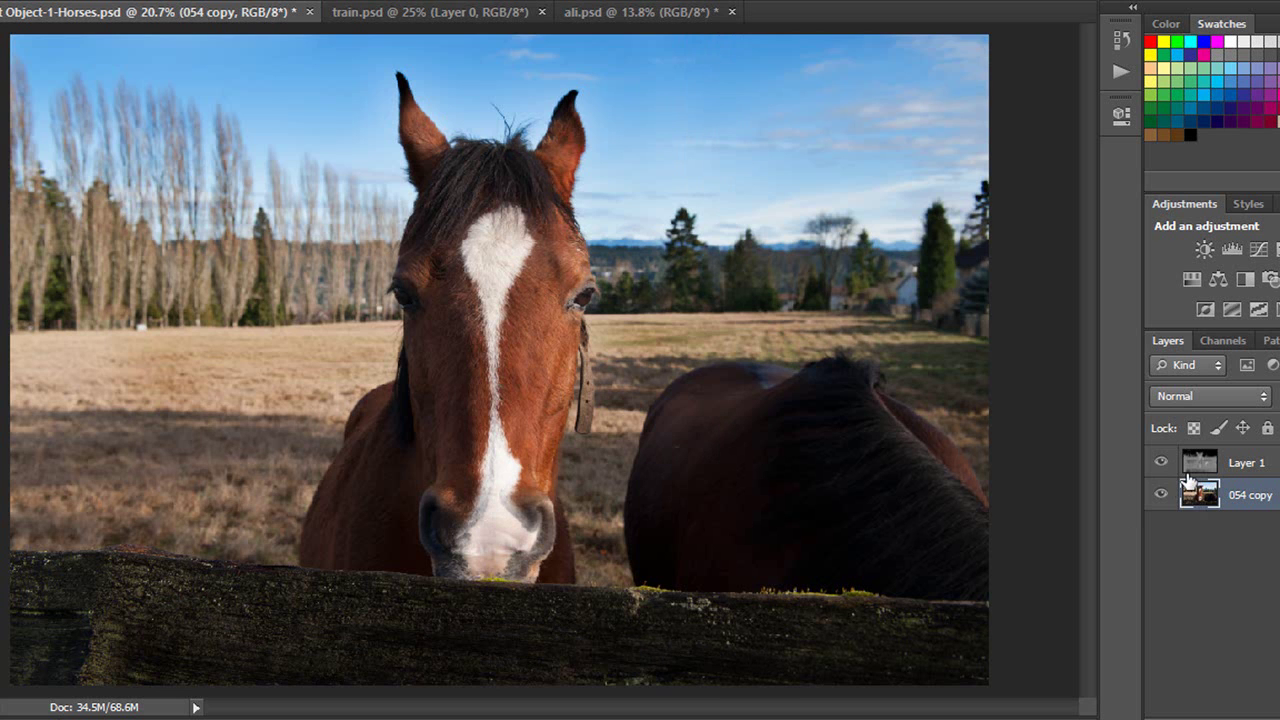
left_click(1160, 466)
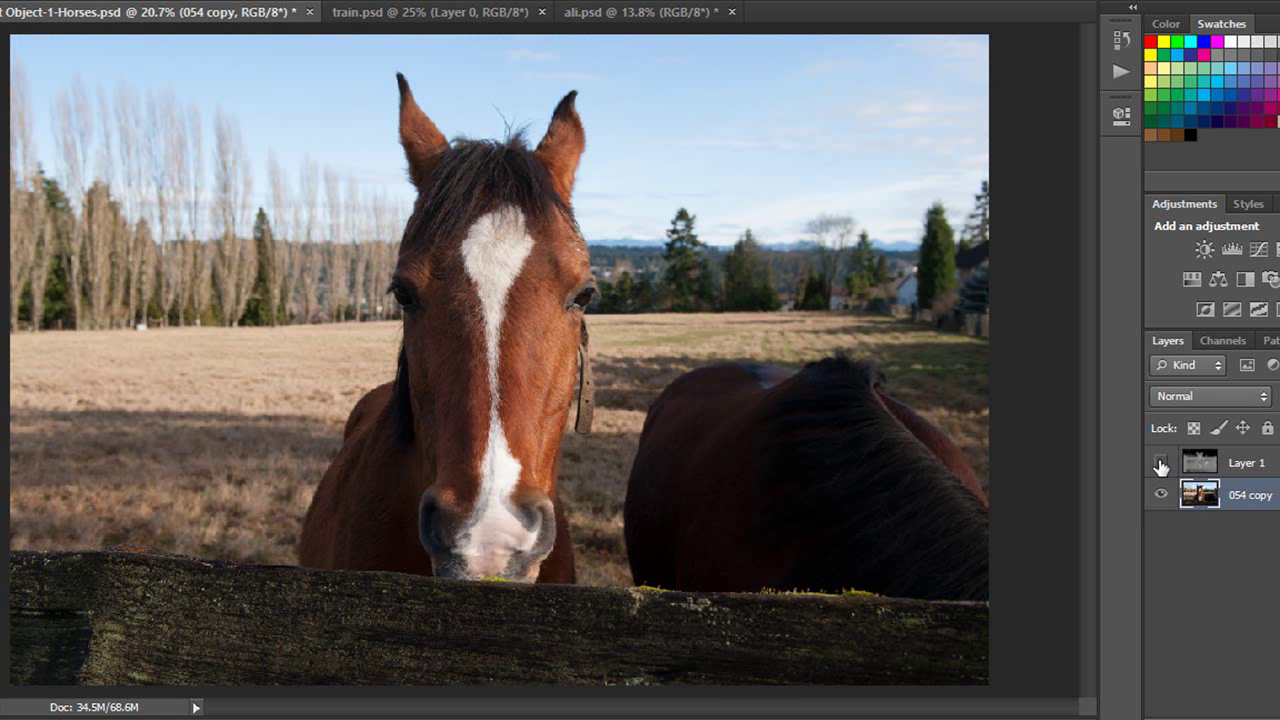
left_click(1160, 466)
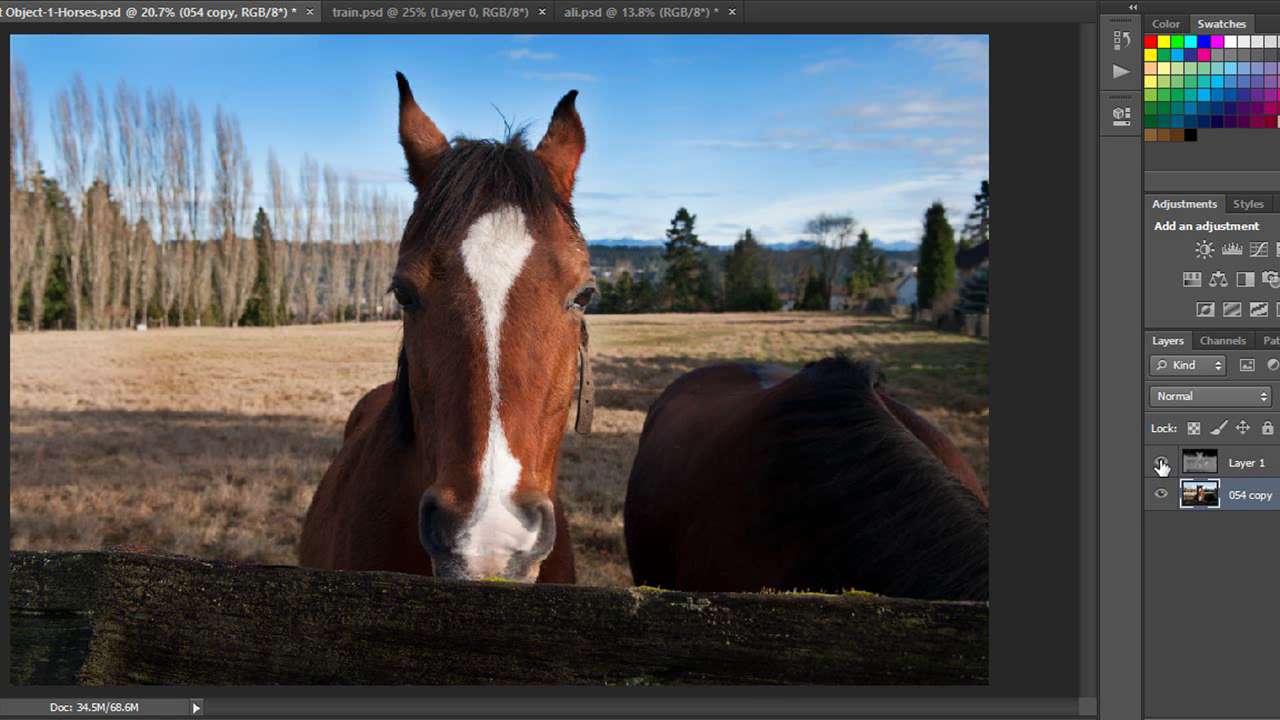
left_click(1161, 466)
left_click(1162, 466)
left_click(1162, 465)
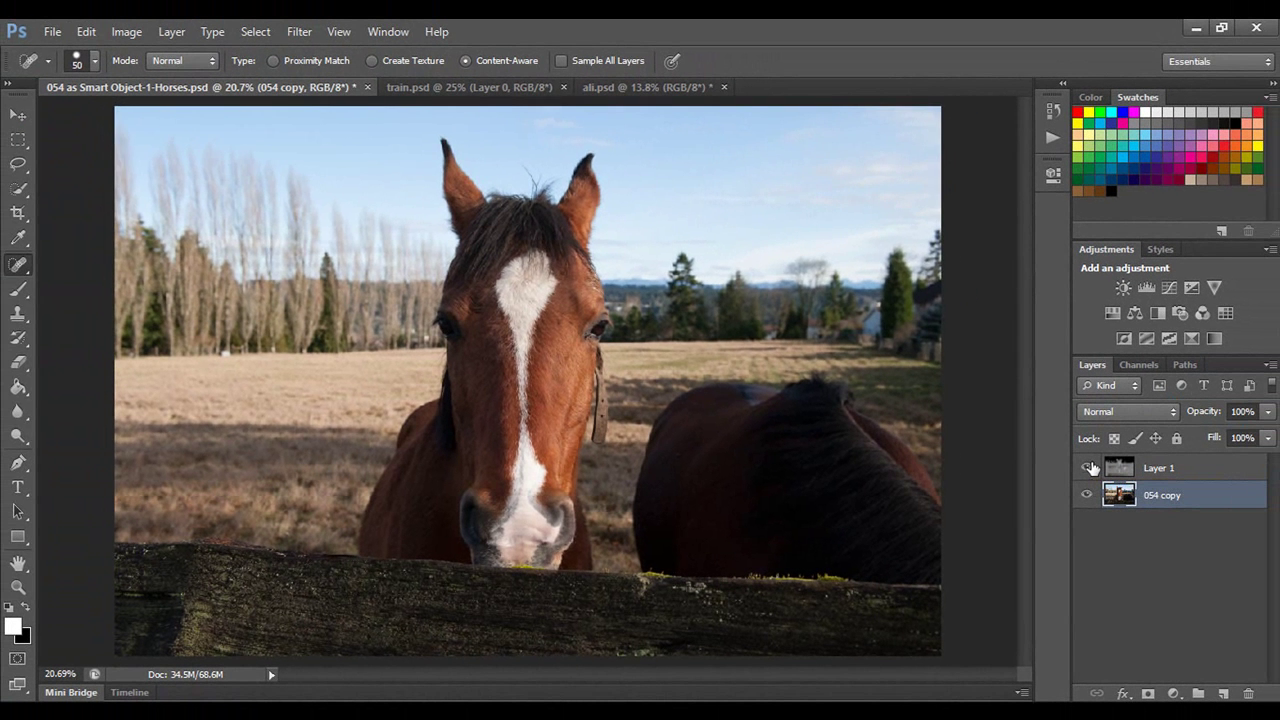
left_click(1162, 463)
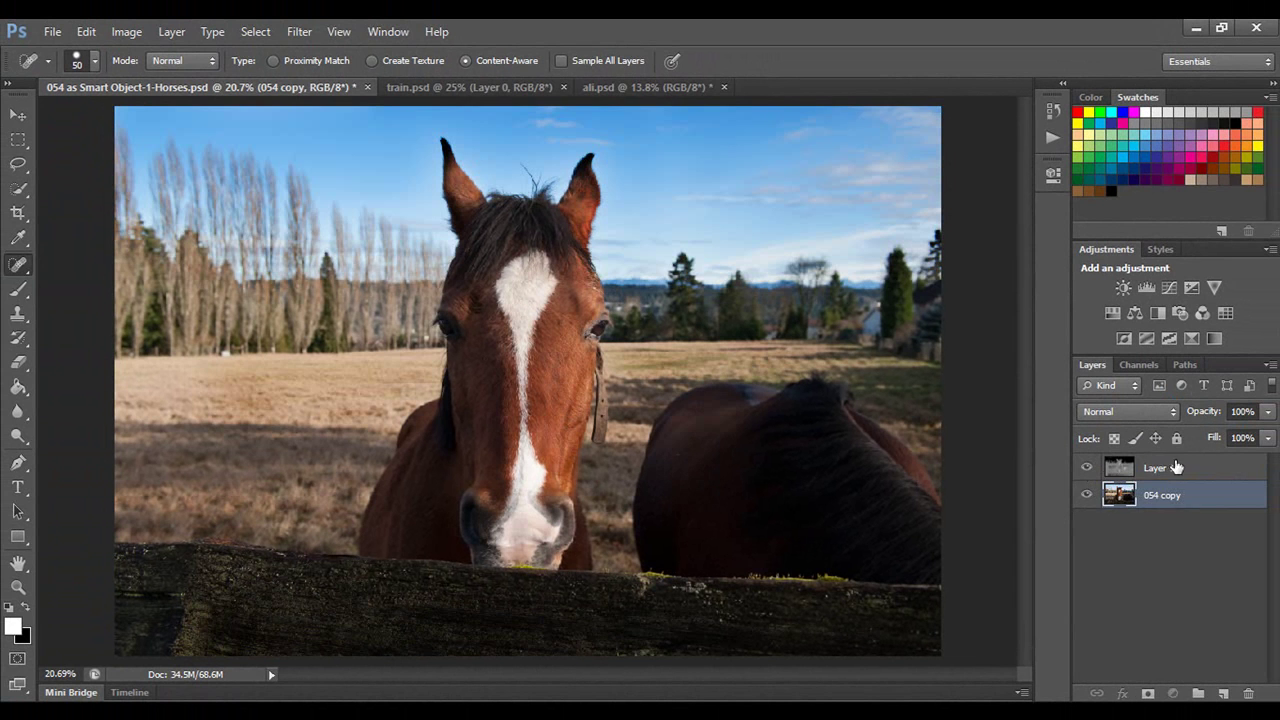
Delete Layer 1 by dragging it to the trash, leaving only 054 copy
left_click_drag(1176, 467, 1248, 693)
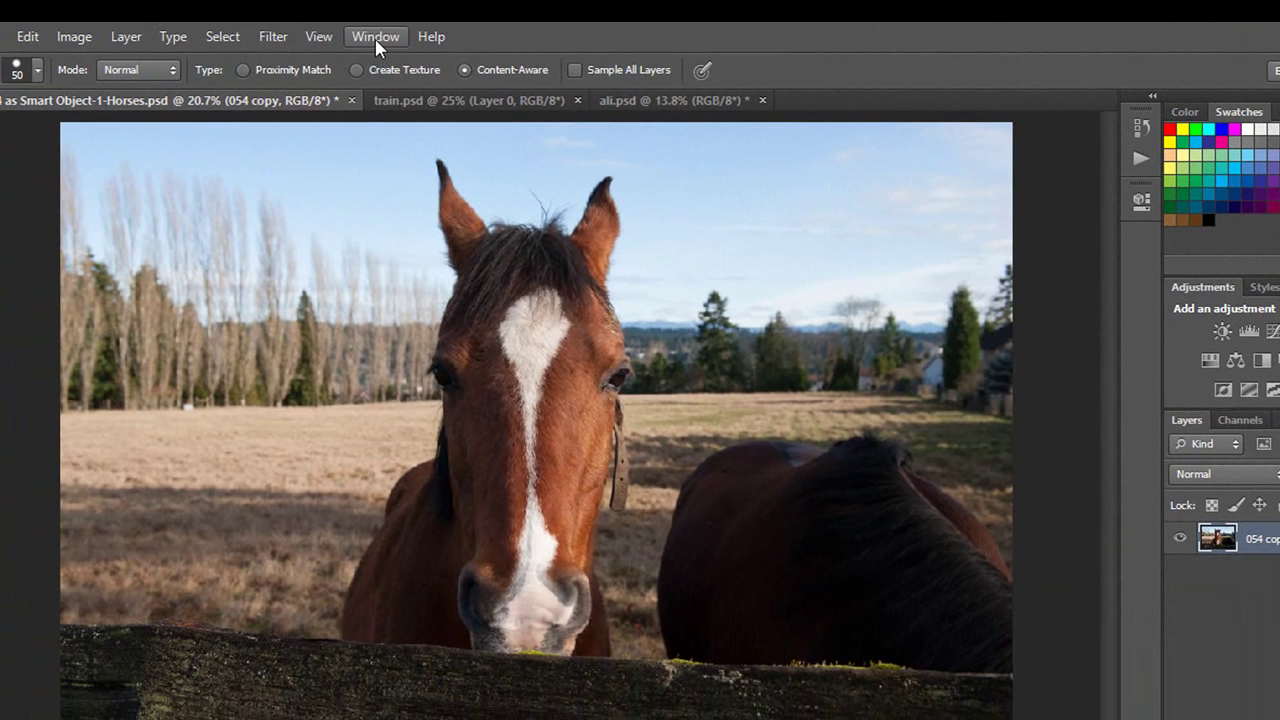
Set the foreground colour to mid-grey RGB 128, 128, 128
left_click(376, 38)
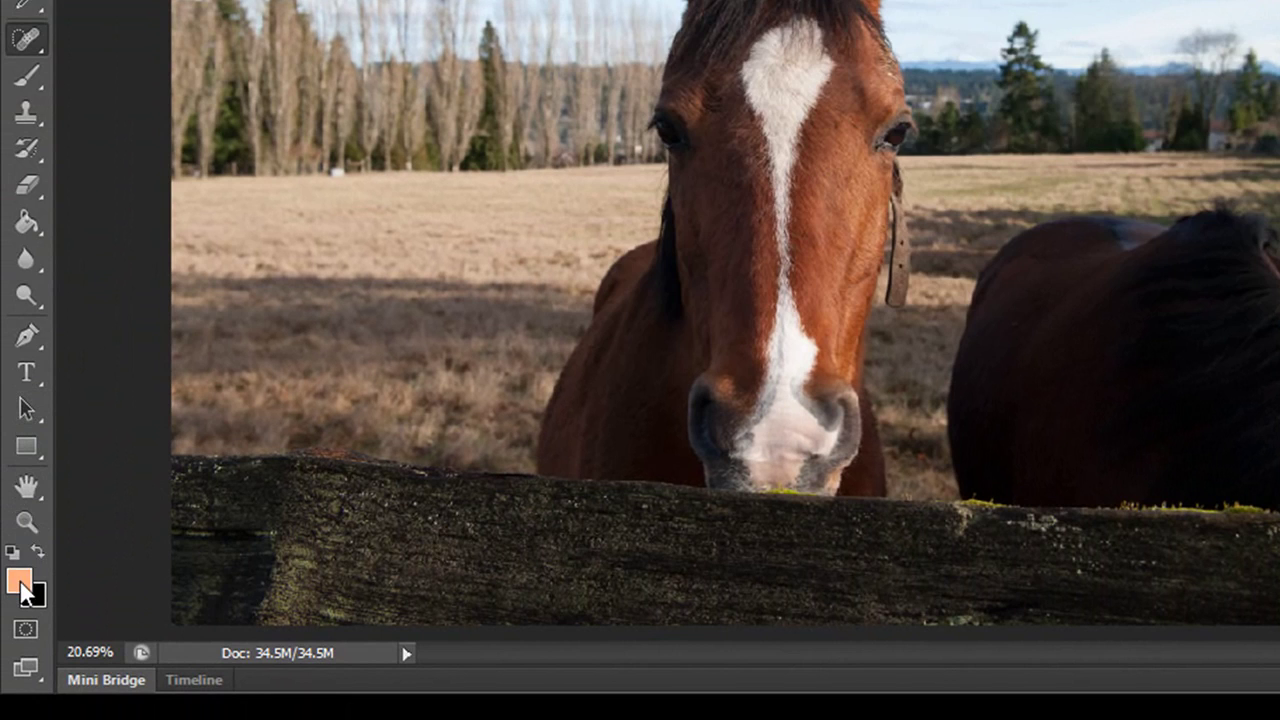
left_click(22, 584)
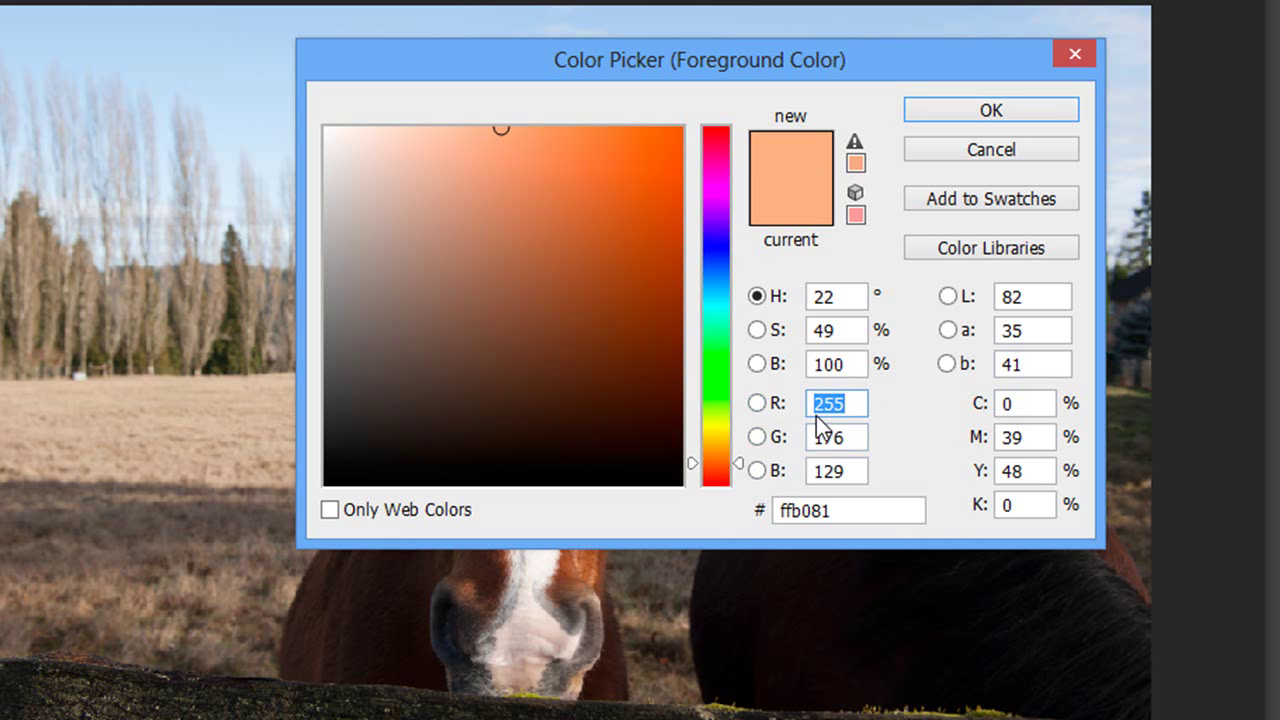
type("128")
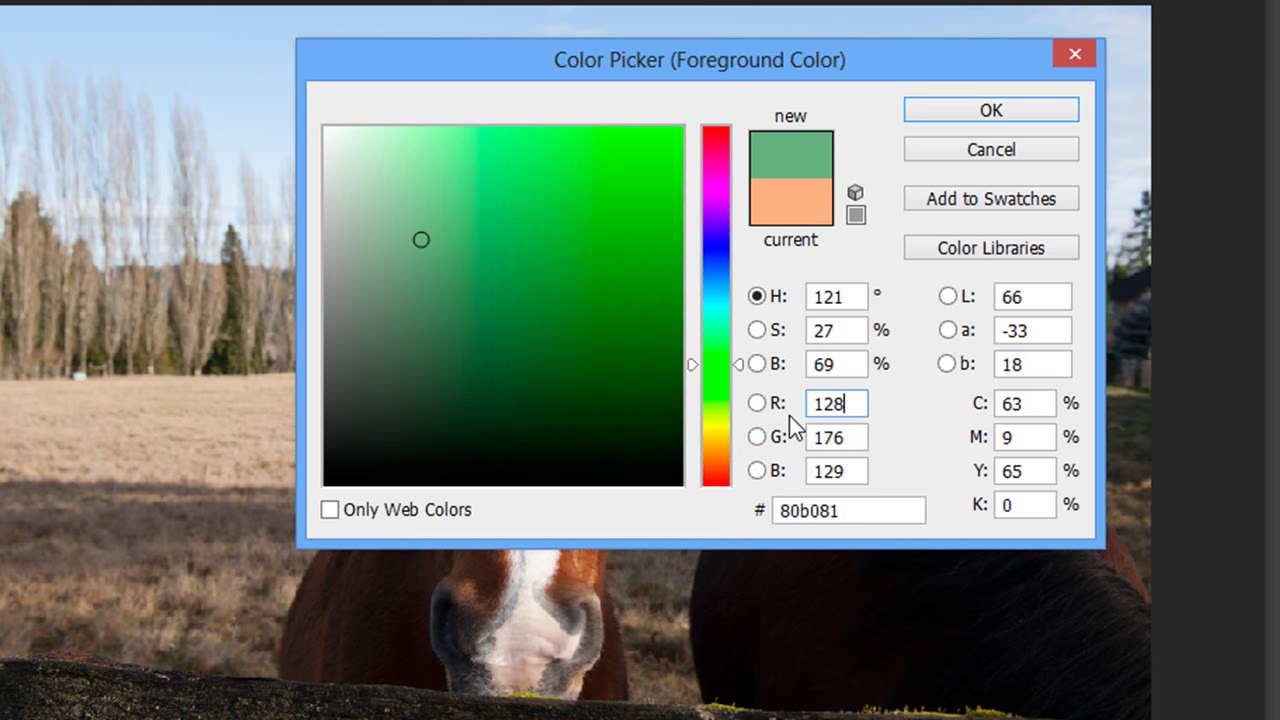
key("Tab")
type("128")
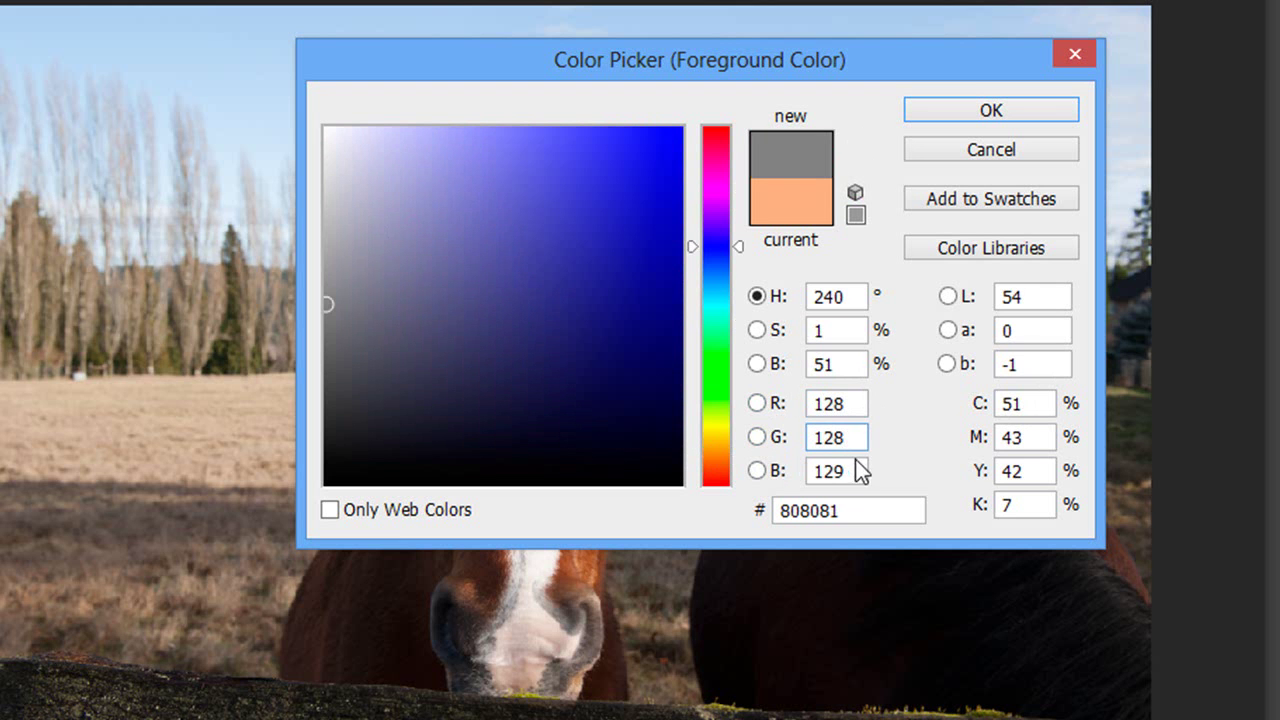
key("Tab")
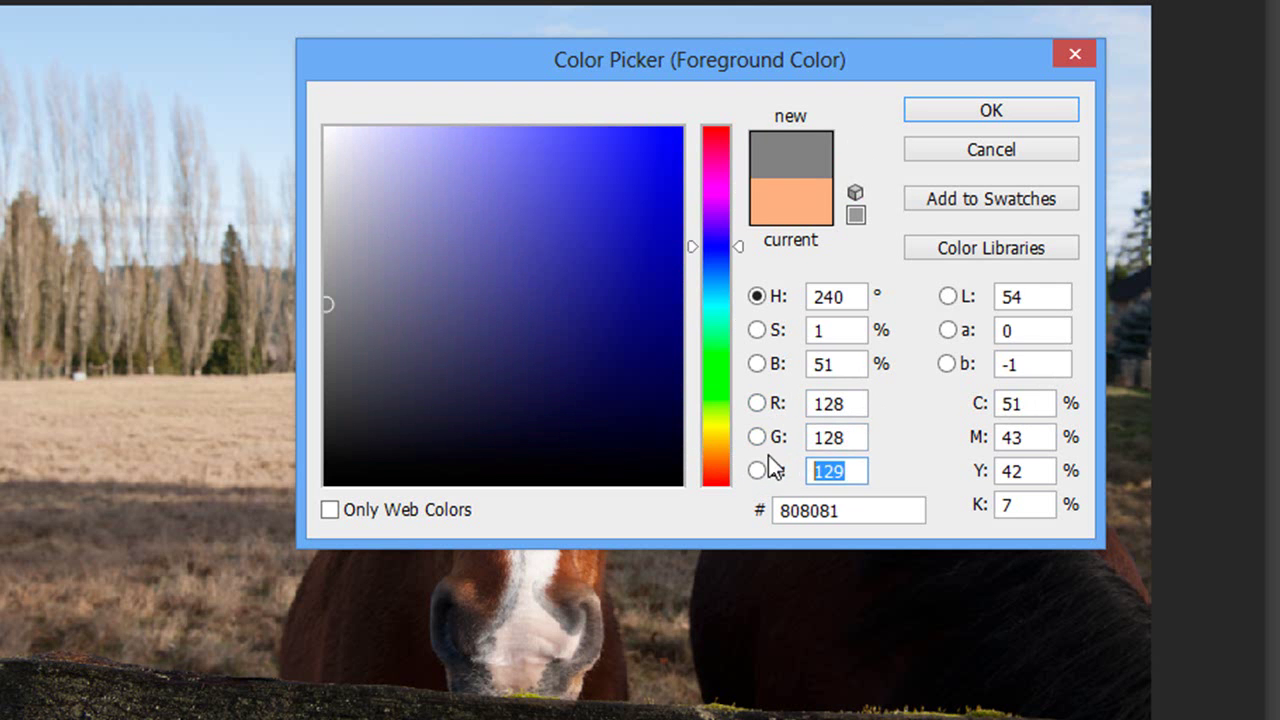
type("128")
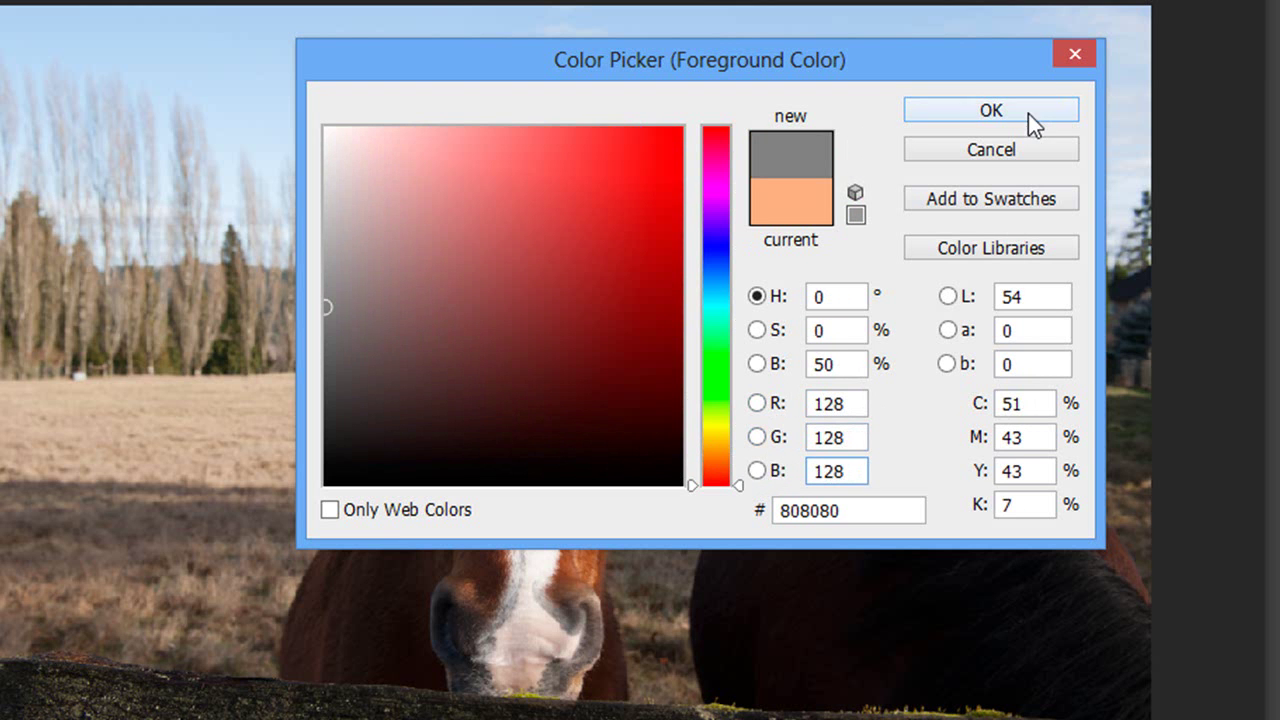
left_click(1028, 113)
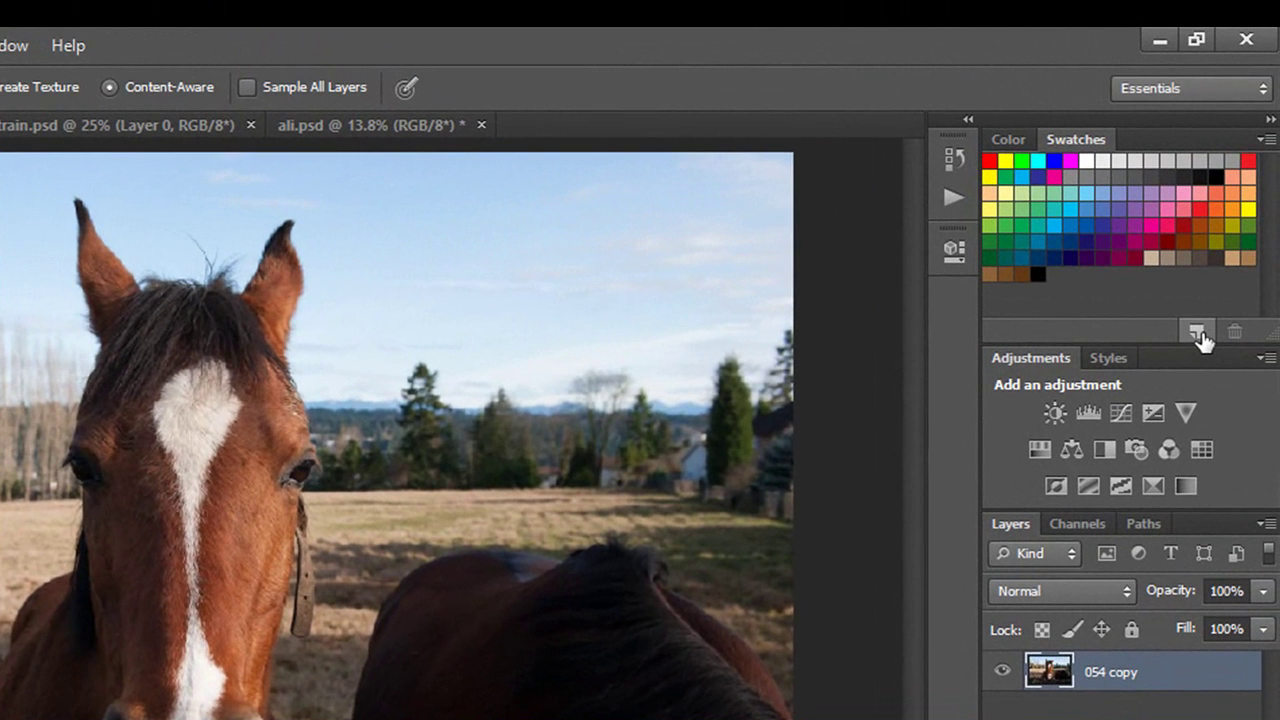
Save the grey as a new swatch named 'N Grey' and switch to the Paint Bucket tool
left_click(1201, 325)
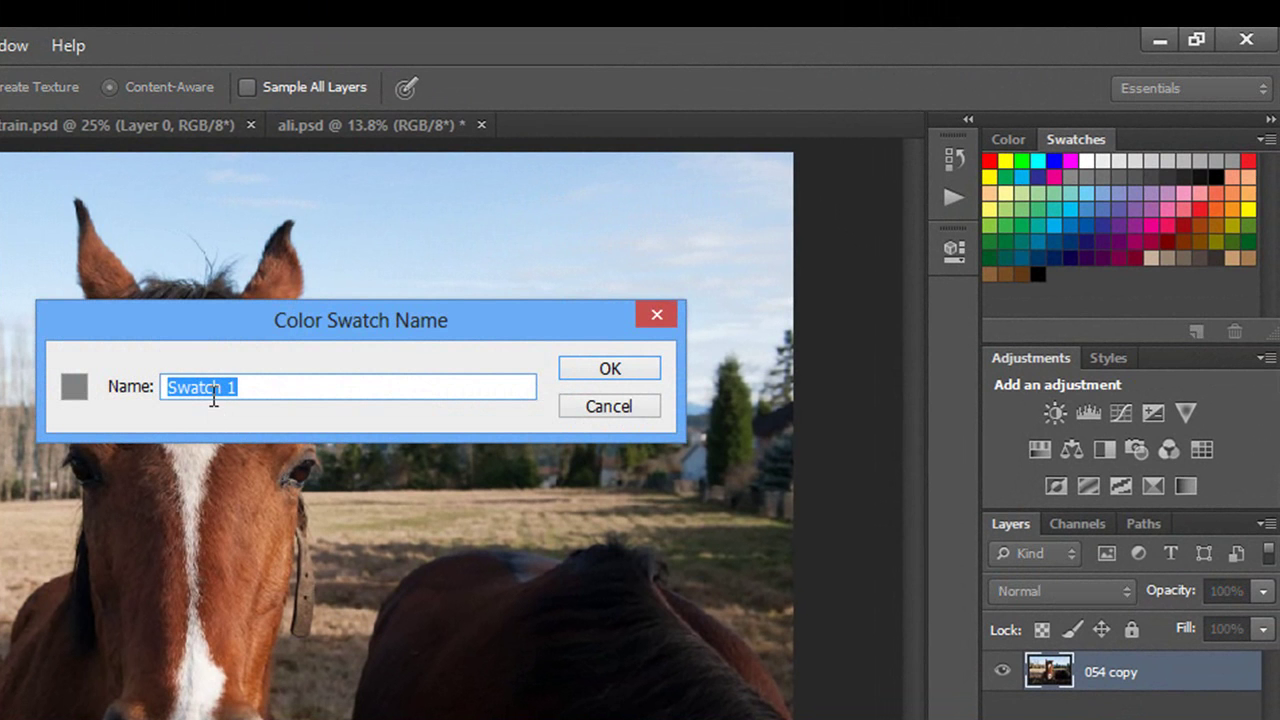
type("N G")
type("ey")
key("Return")
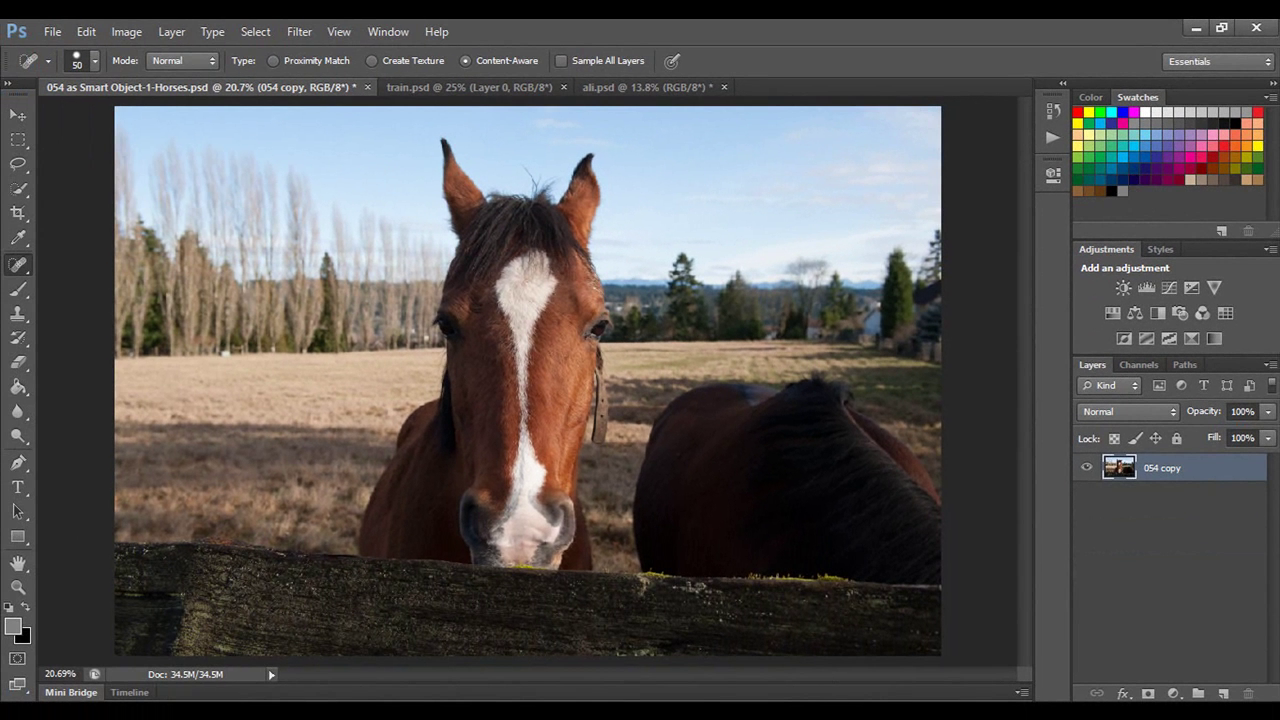
key("g")
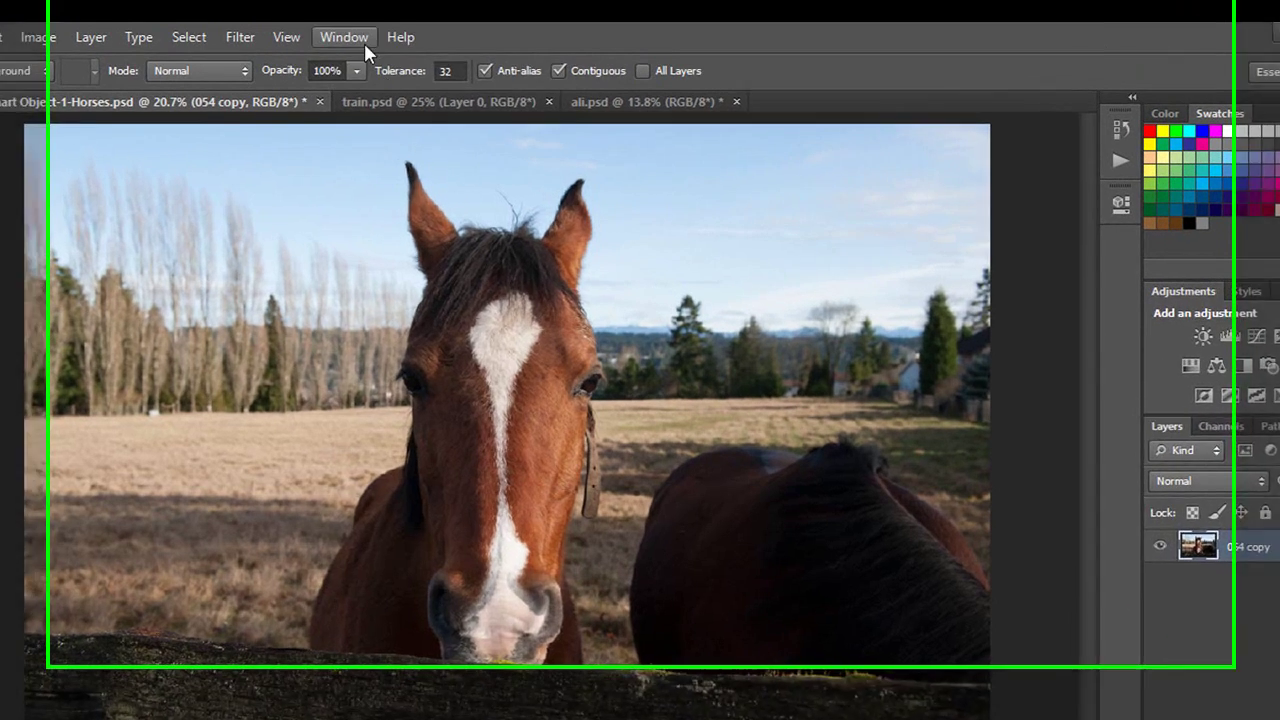
Show the Actions panel from the Window menu
left_click(402, 34)
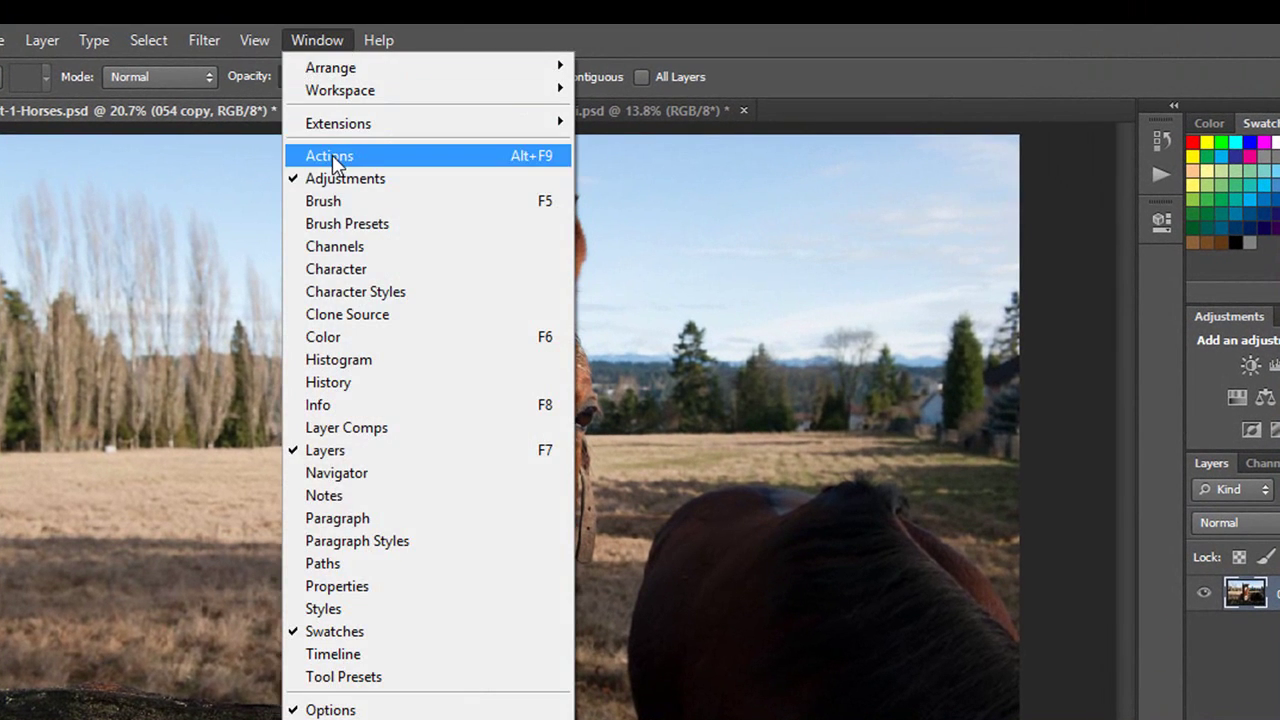
left_click(332, 156)
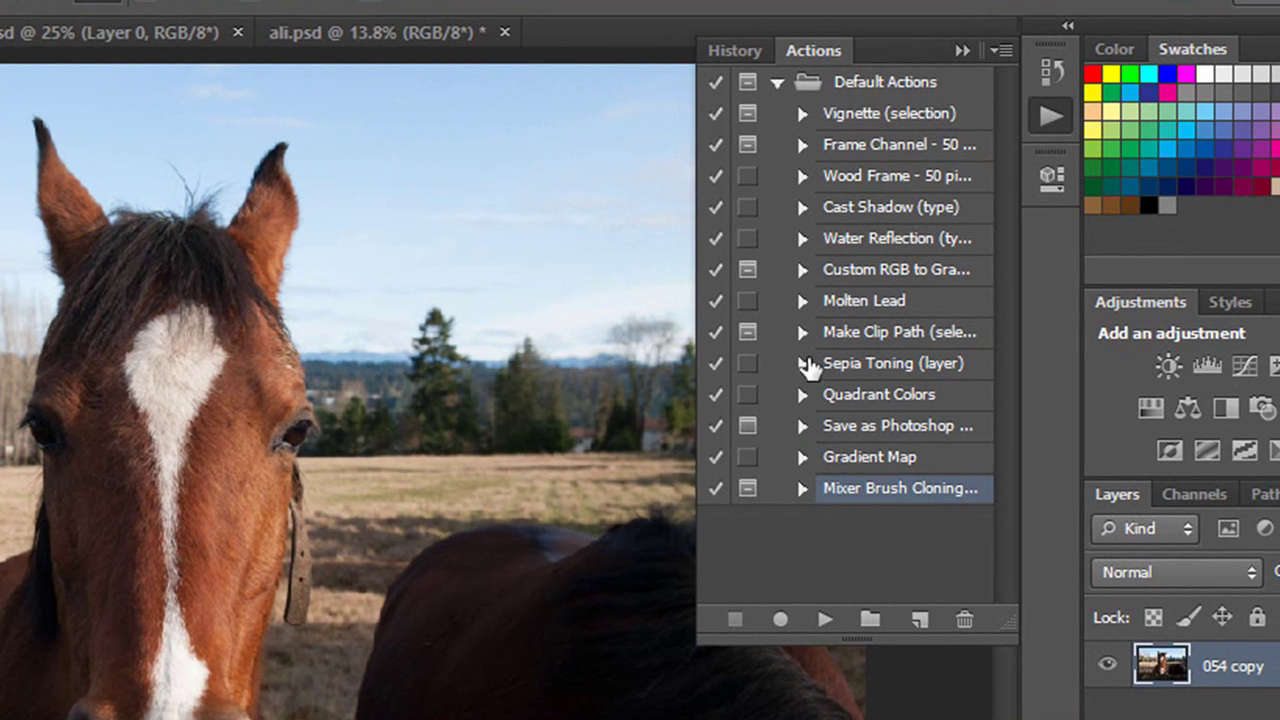
Collapse Default Actions and create a new action set named 'My actions'
left_click(778, 84)
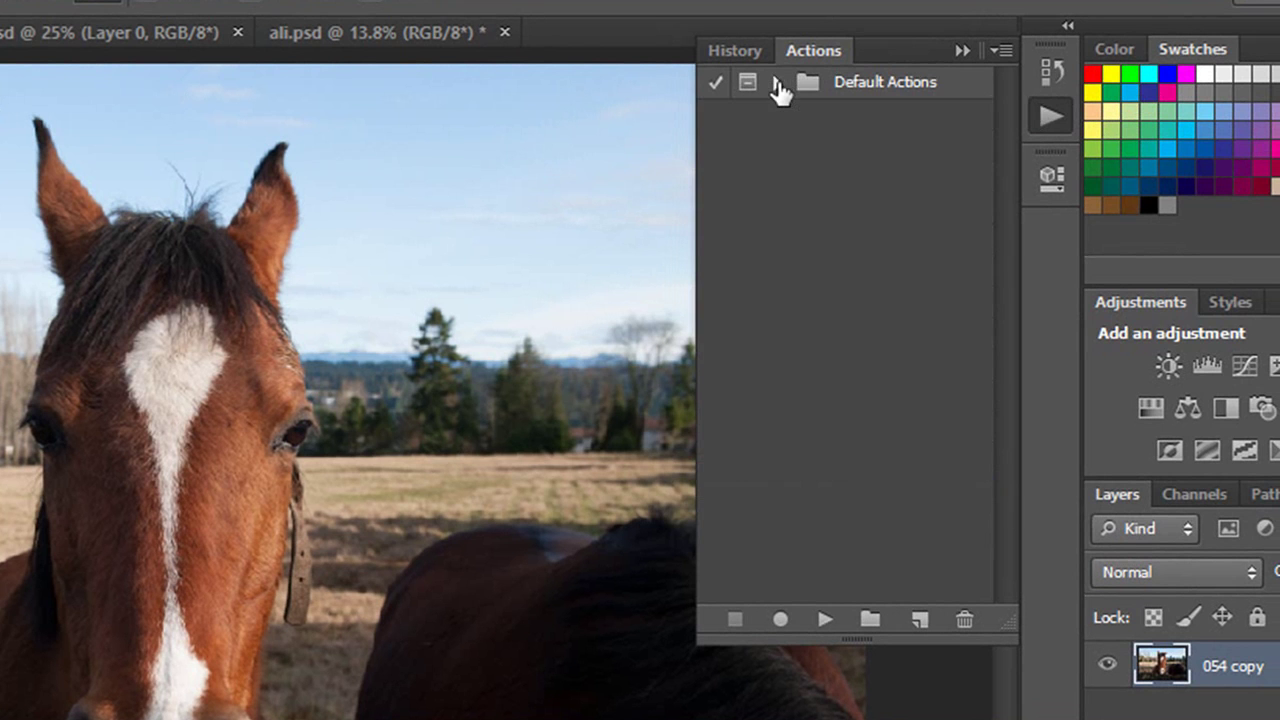
left_click(870, 619)
type("My ")
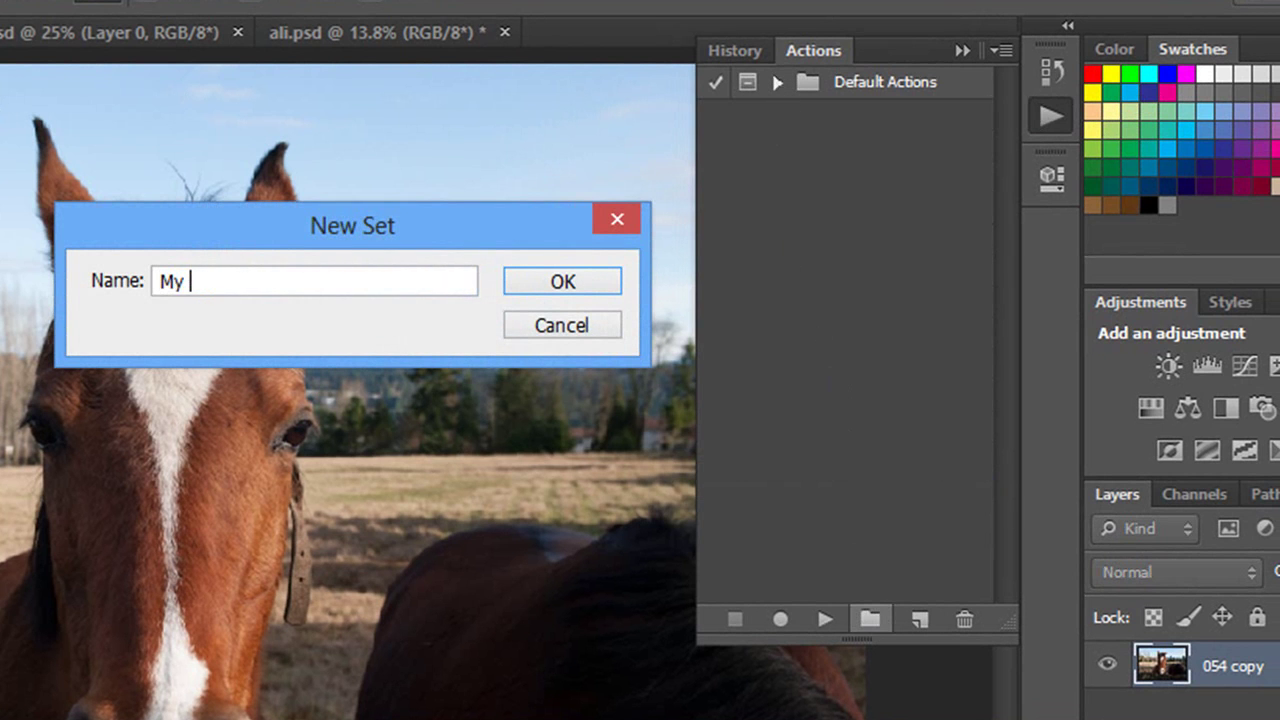
type("actions")
left_click(601, 284)
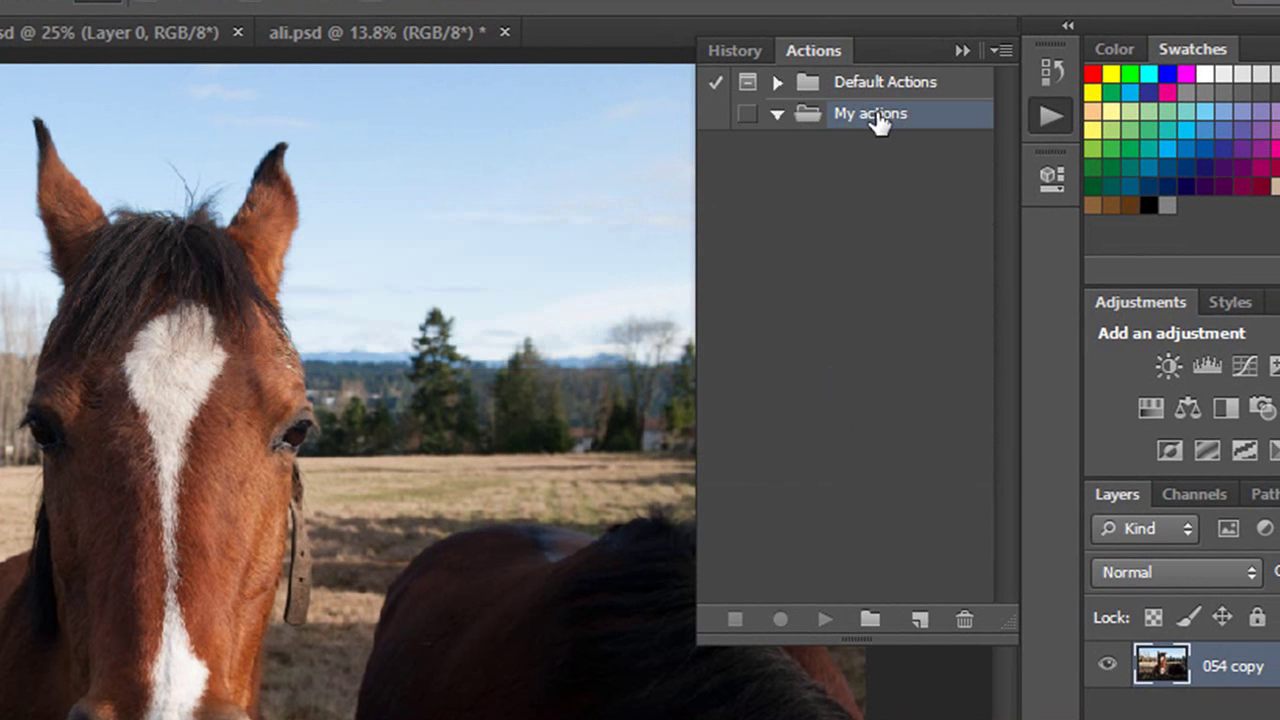
Create a 'Dodge Burn' action in My actions and start recording it
left_click(921, 622)
type("D")
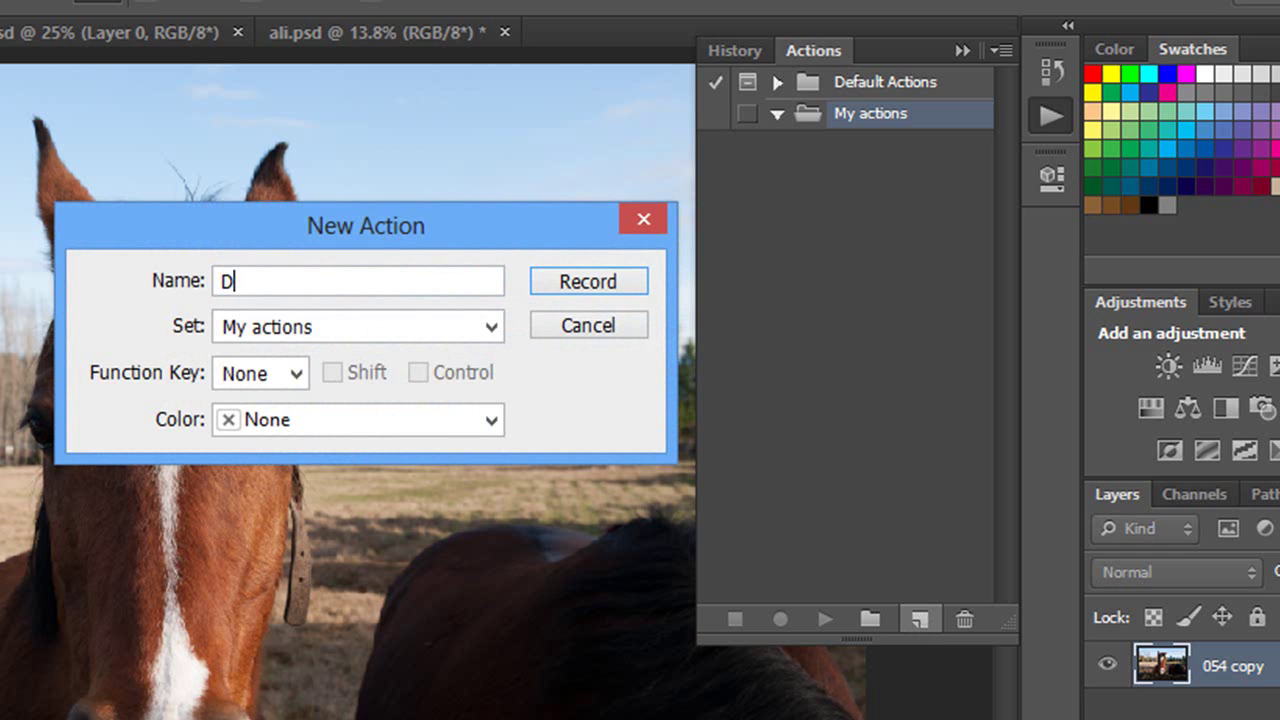
type("odge Burn")
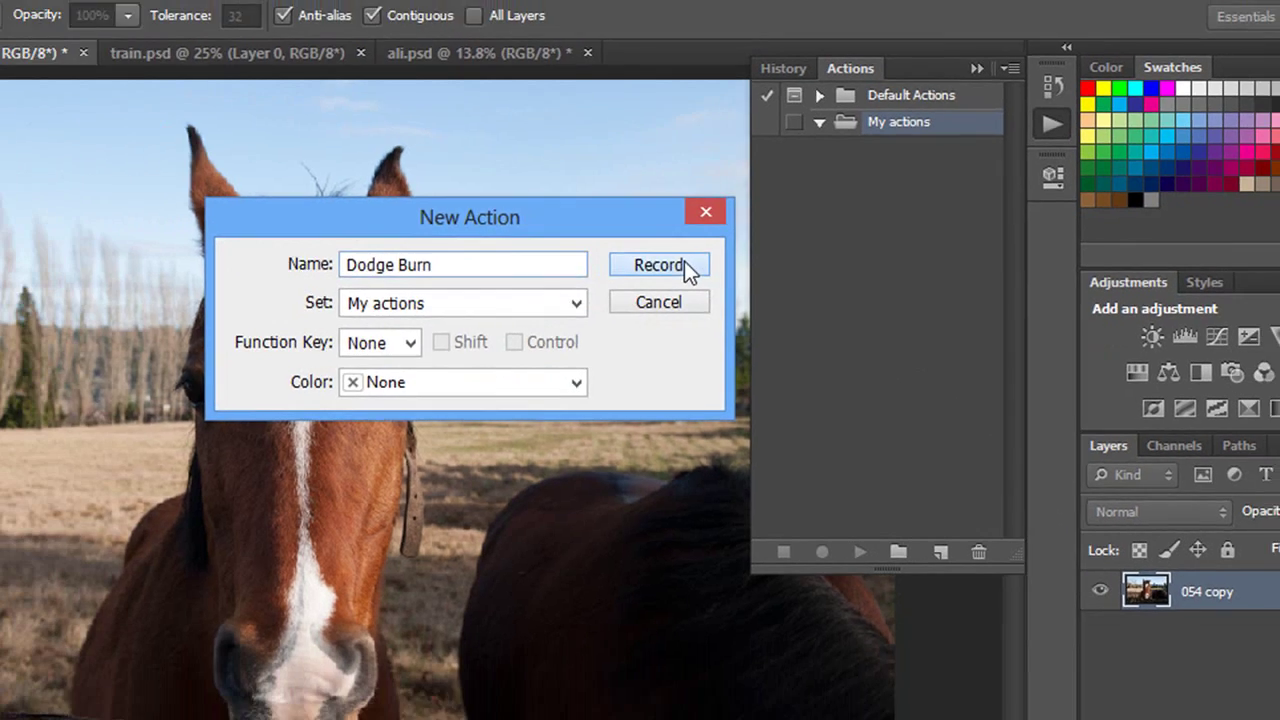
left_click(620, 282)
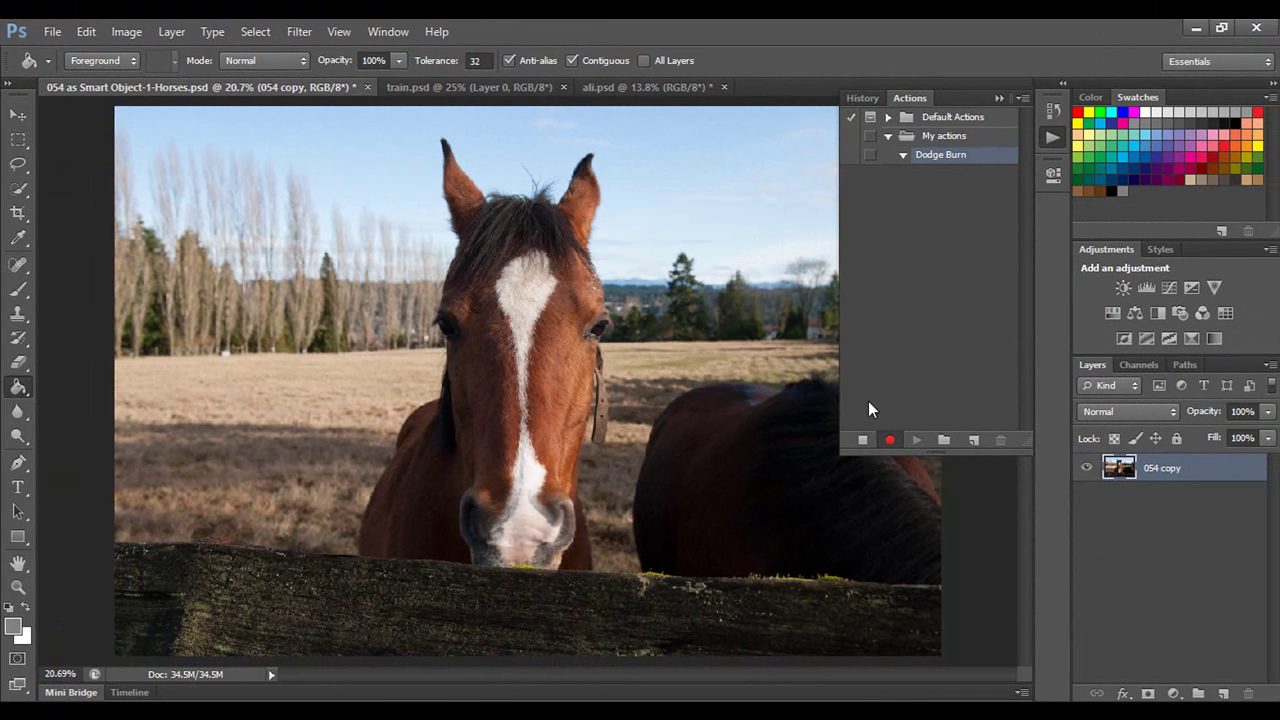
Add a new layer, fill it with mid grey, and set its blend mode to Overlay
left_click(852, 441)
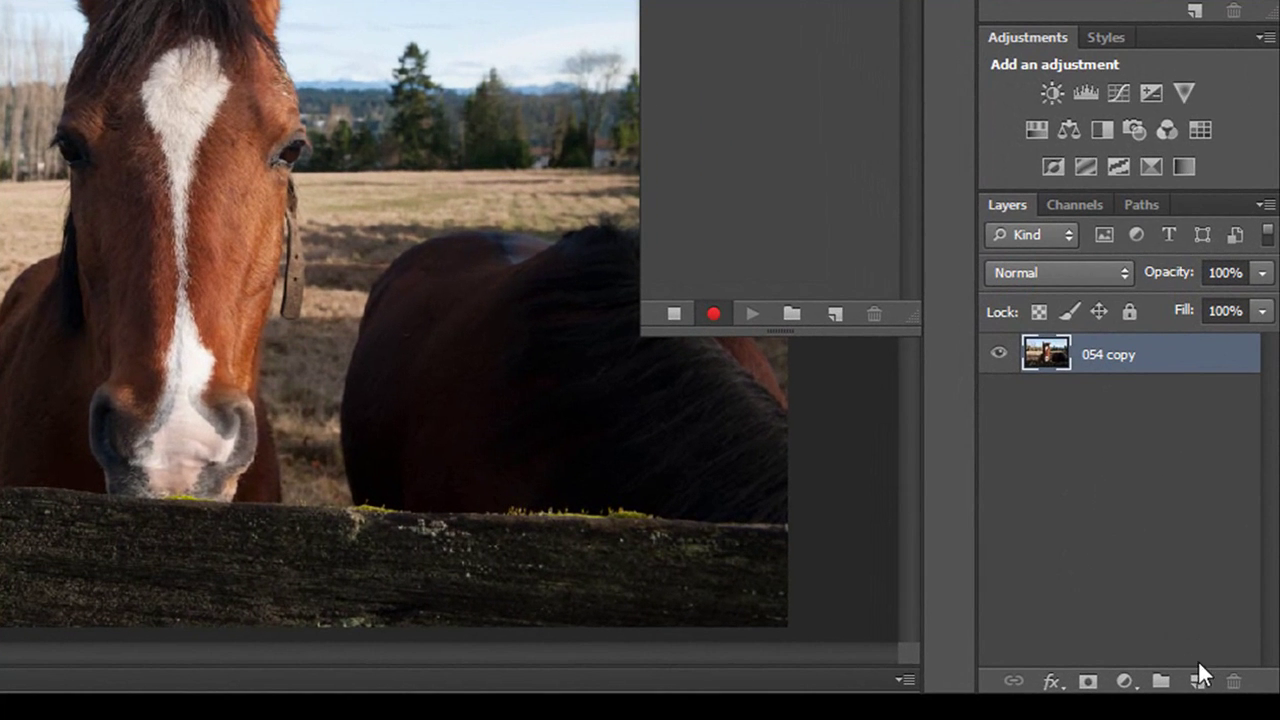
left_click(1200, 682)
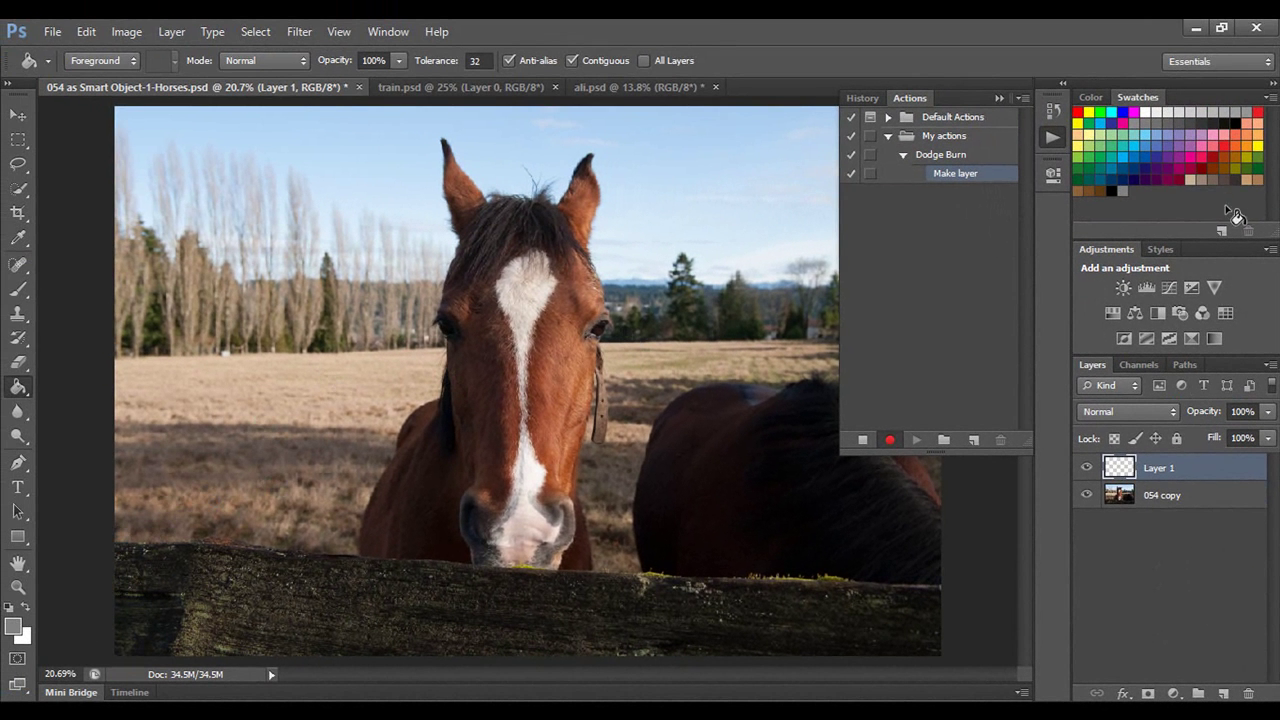
left_click(1122, 189)
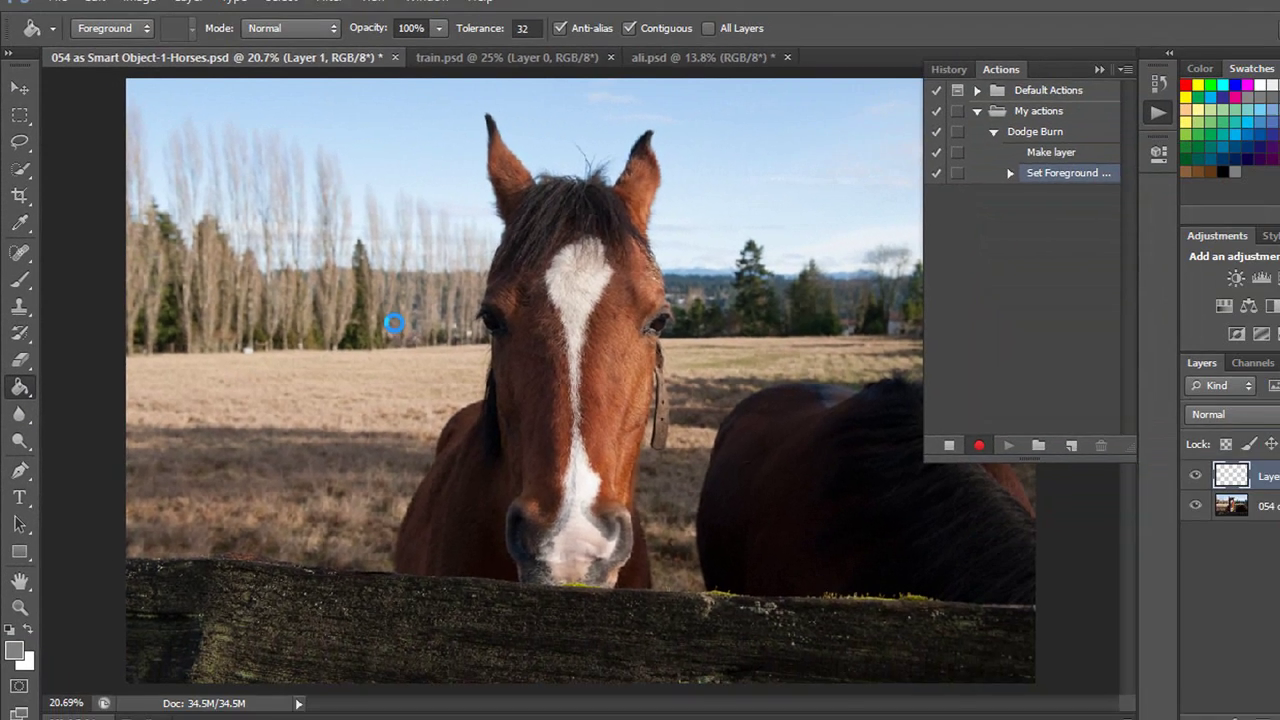
left_click(522, 304)
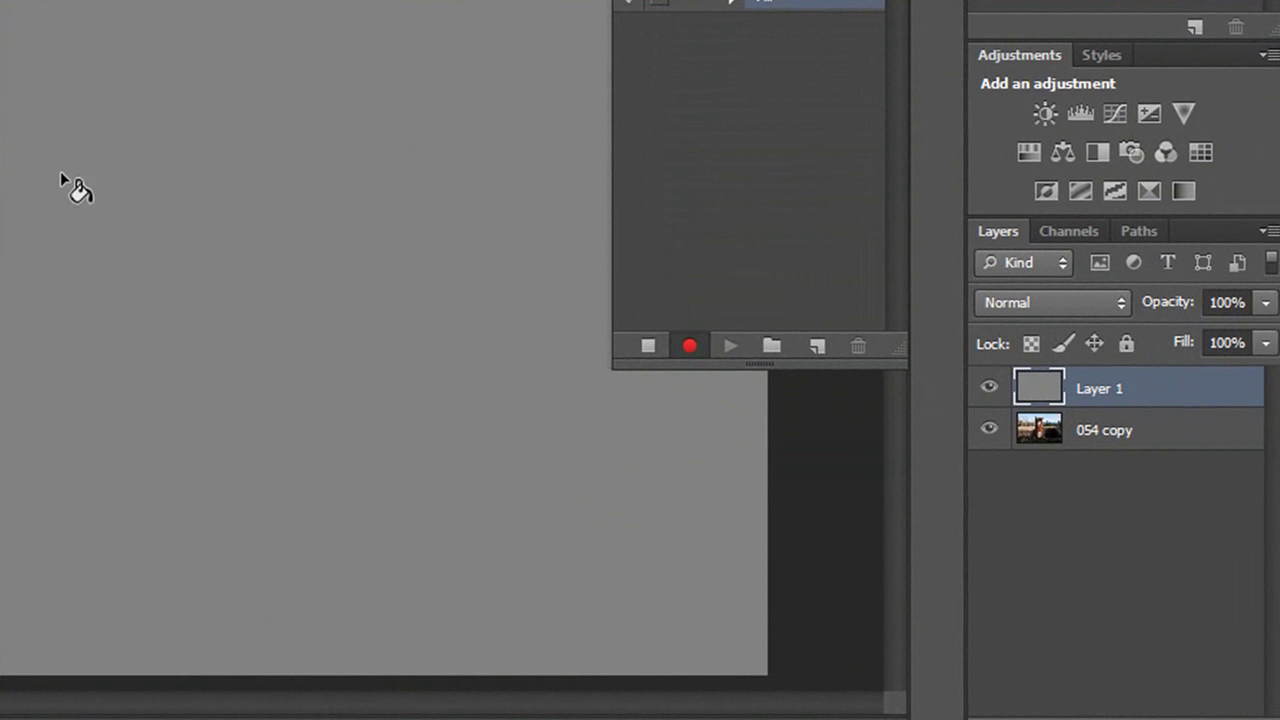
left_click(1021, 302)
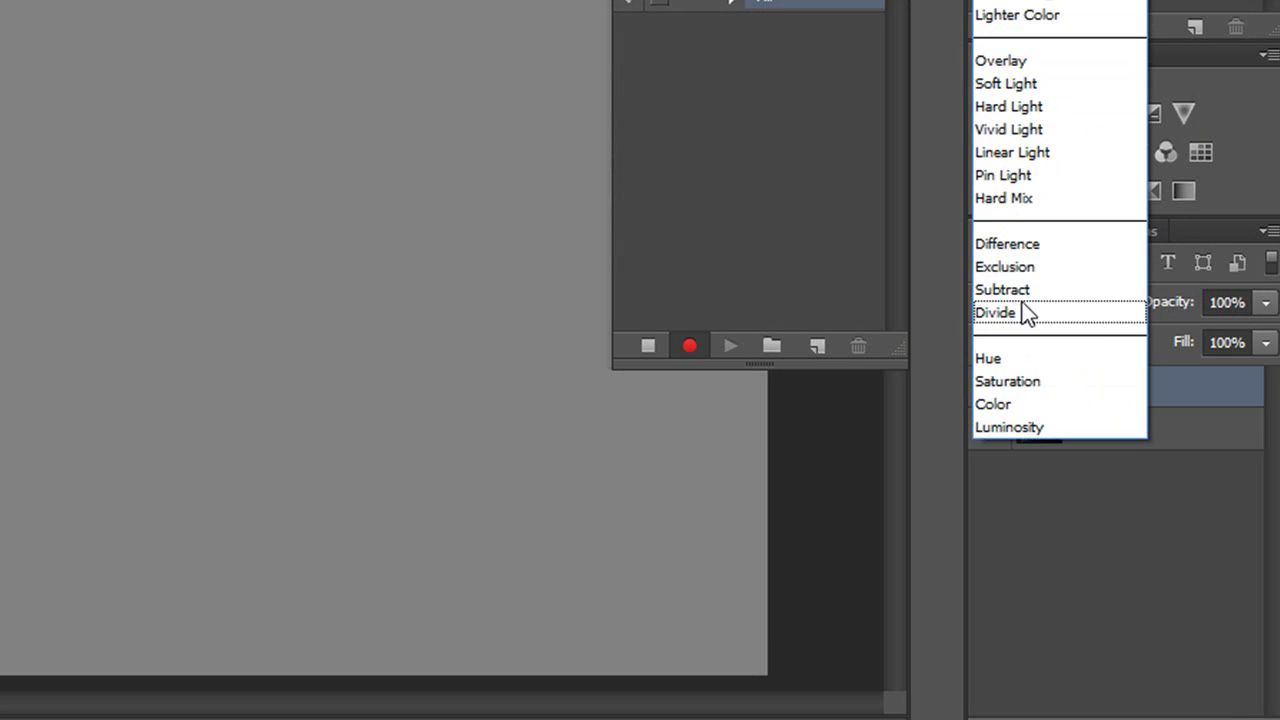
left_click(1040, 60)
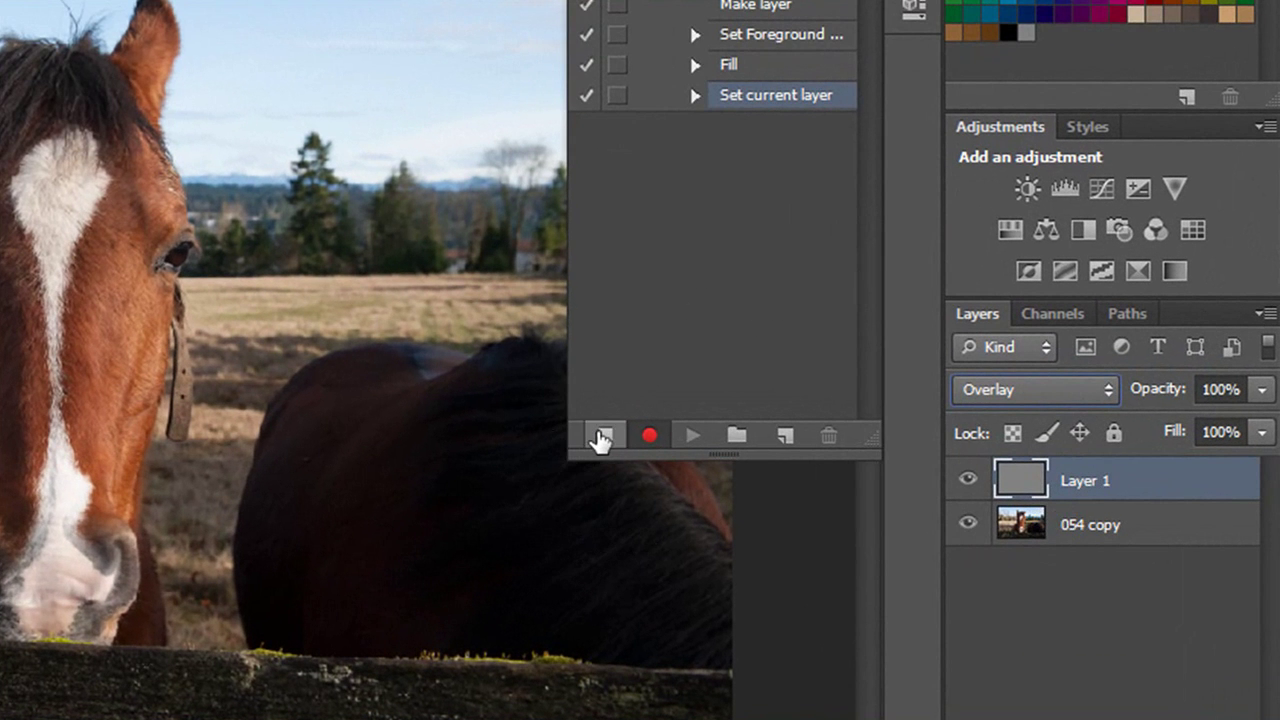
Stop recording Dodge Burn, delete the grey test Layer 1, and close the Actions panel
left_click(603, 437)
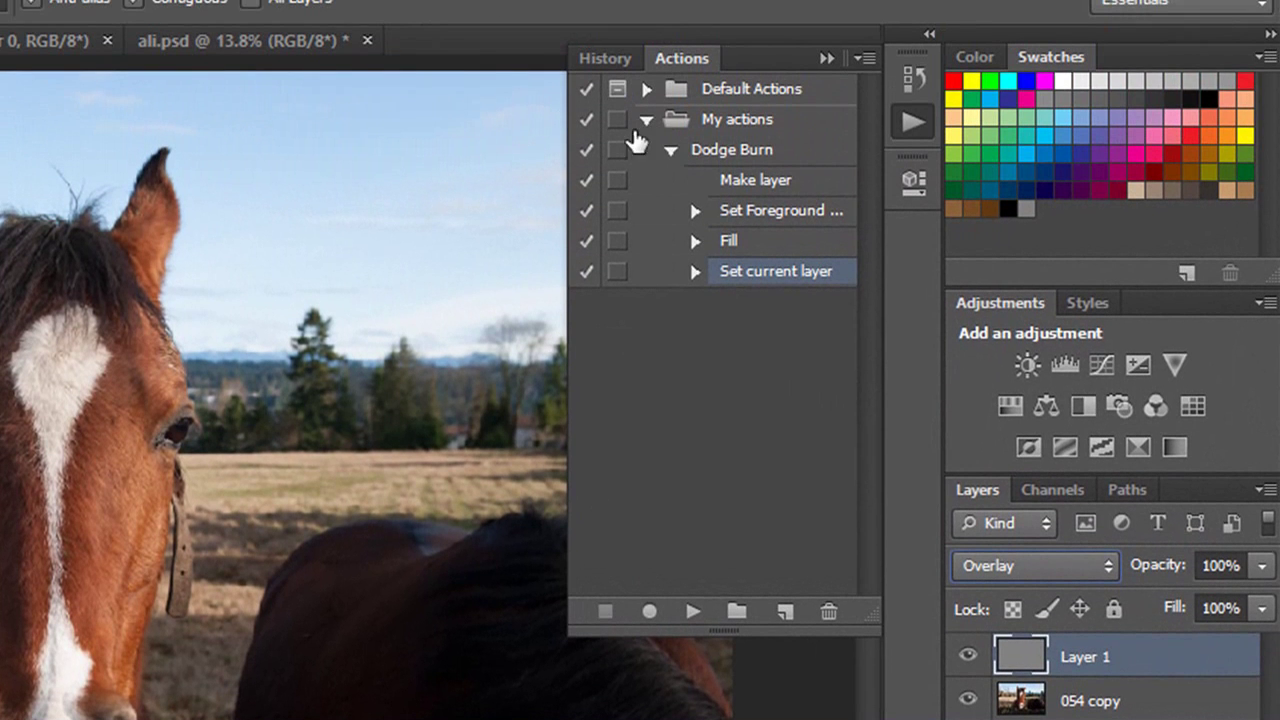
left_click(670, 149)
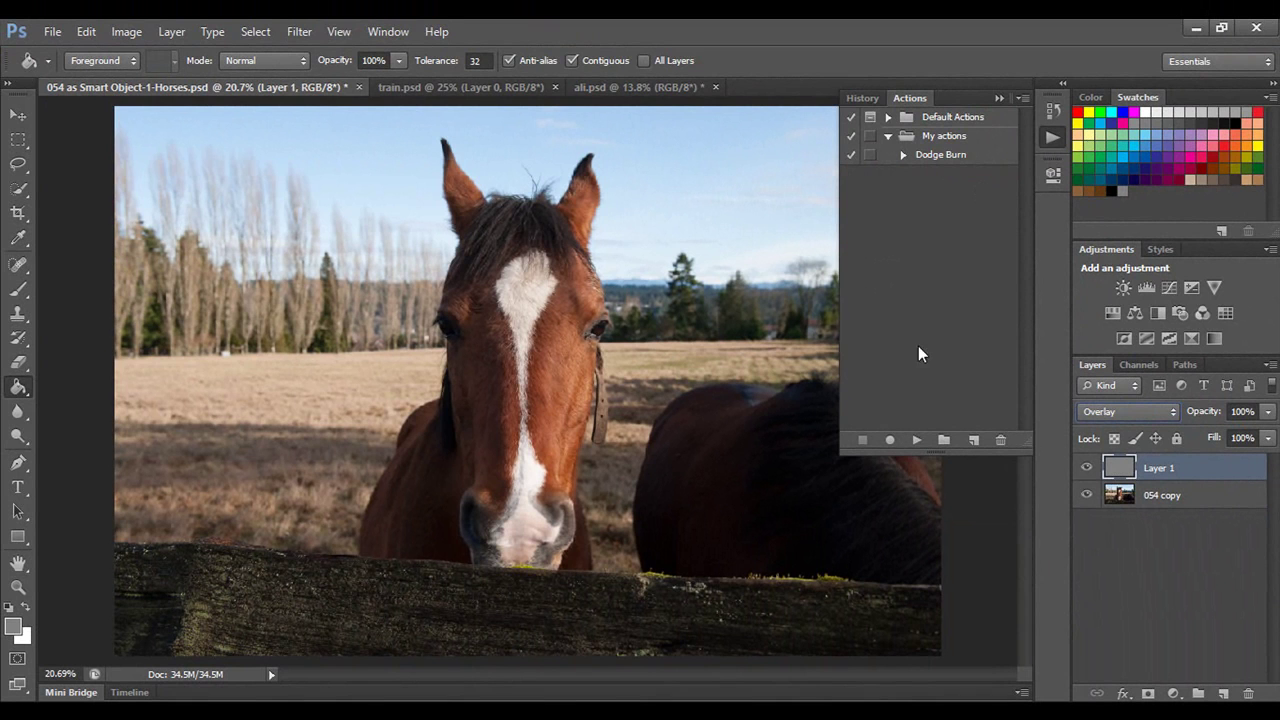
left_click(950, 155)
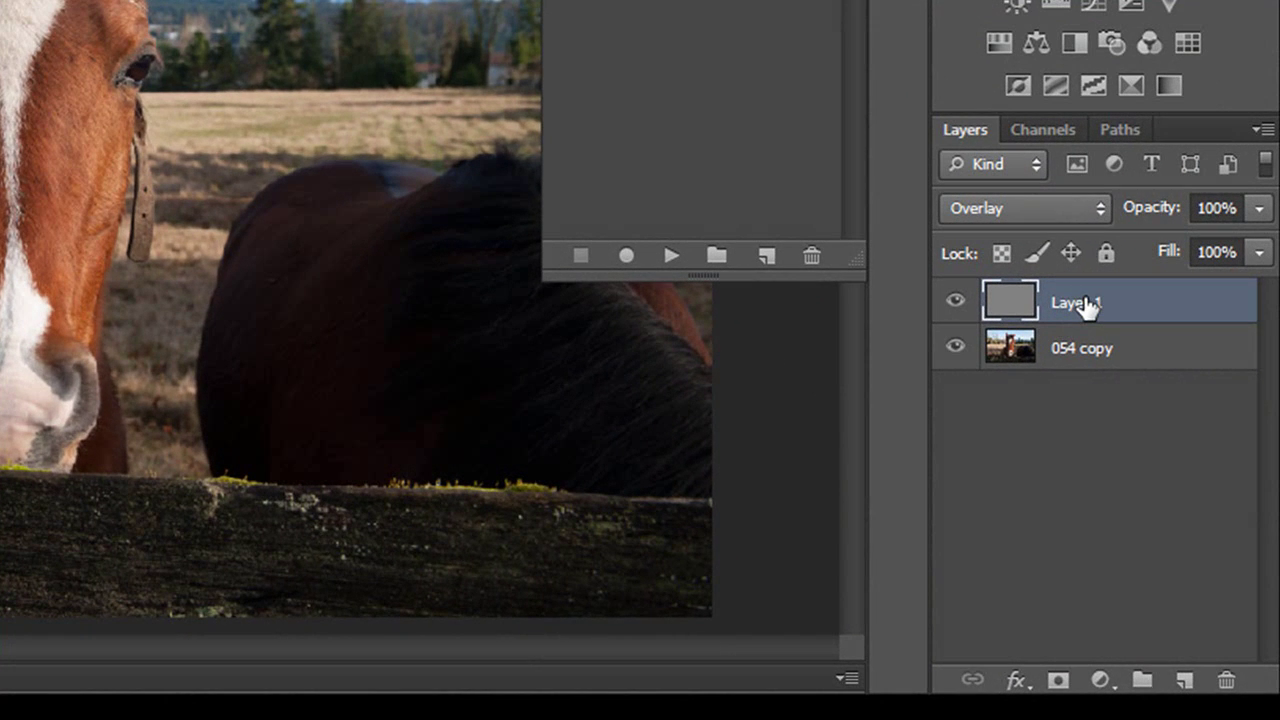
left_click_drag(1085, 305, 1233, 675)
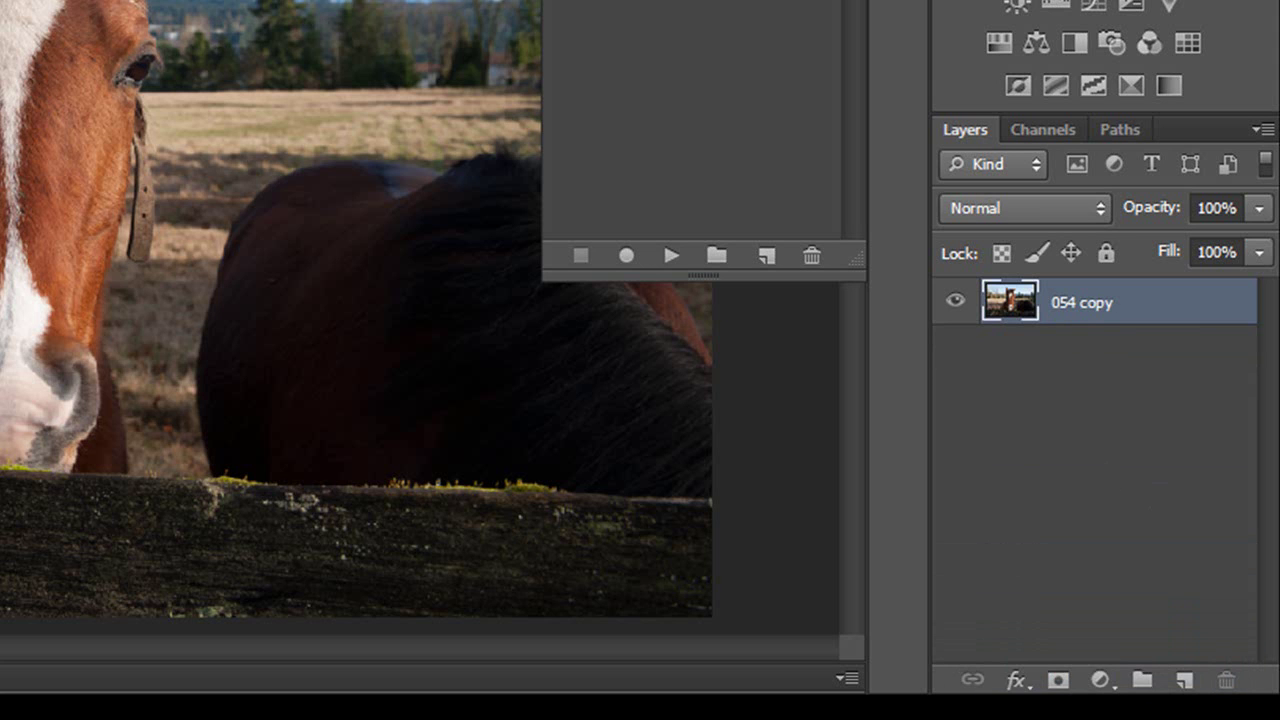
key("alt+F9")
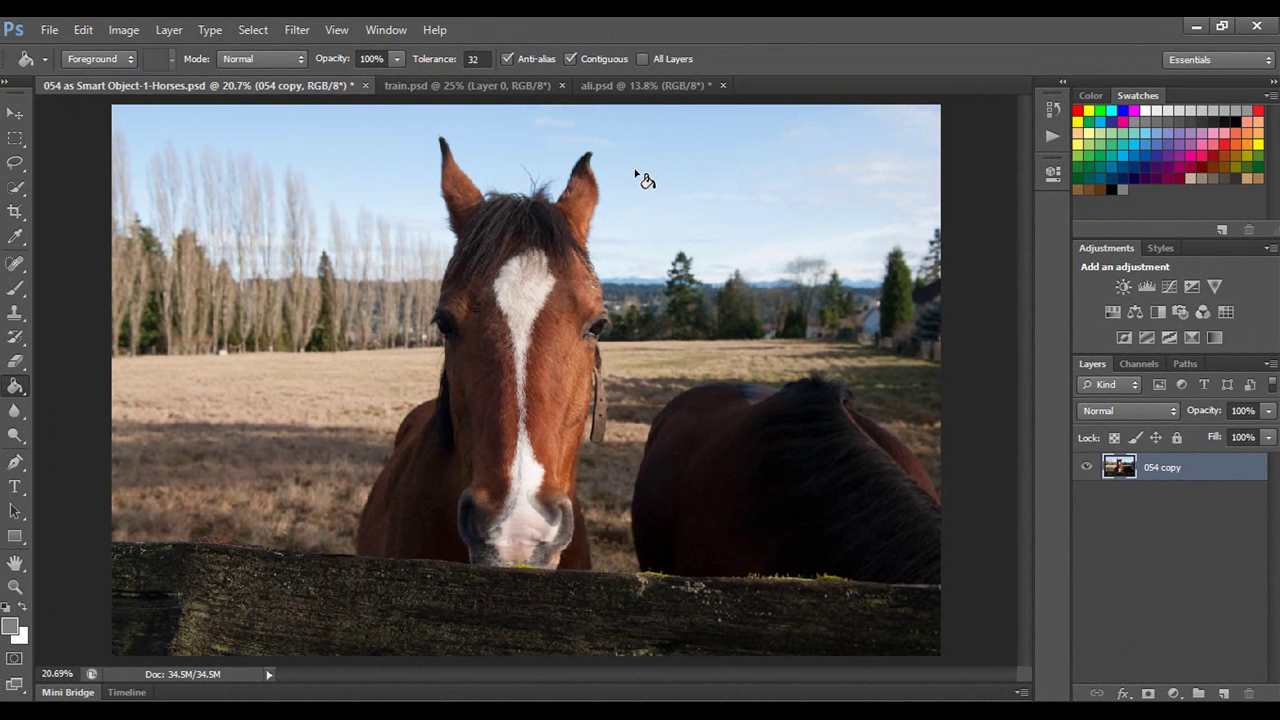
Play the Dodge Burn action to recreate the grey Overlay Layer 1, then hide the Actions panel
left_click(384, 31)
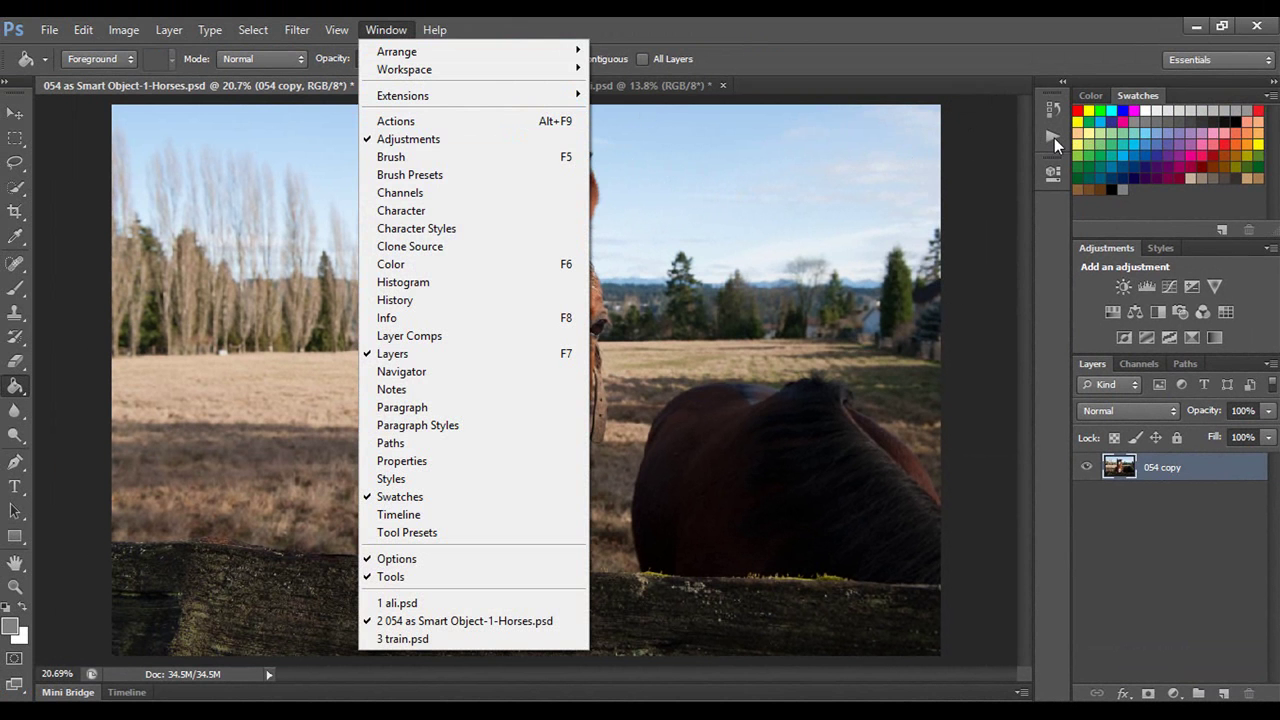
left_click(396, 121)
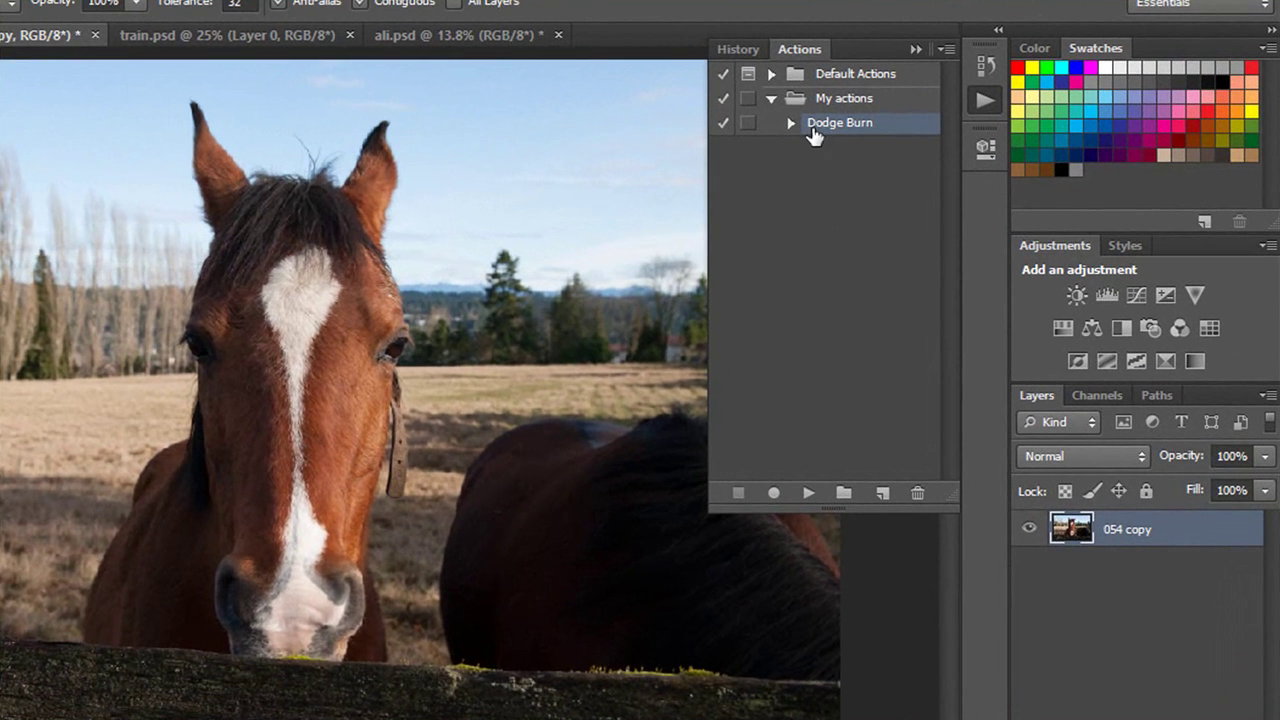
left_click(806, 493)
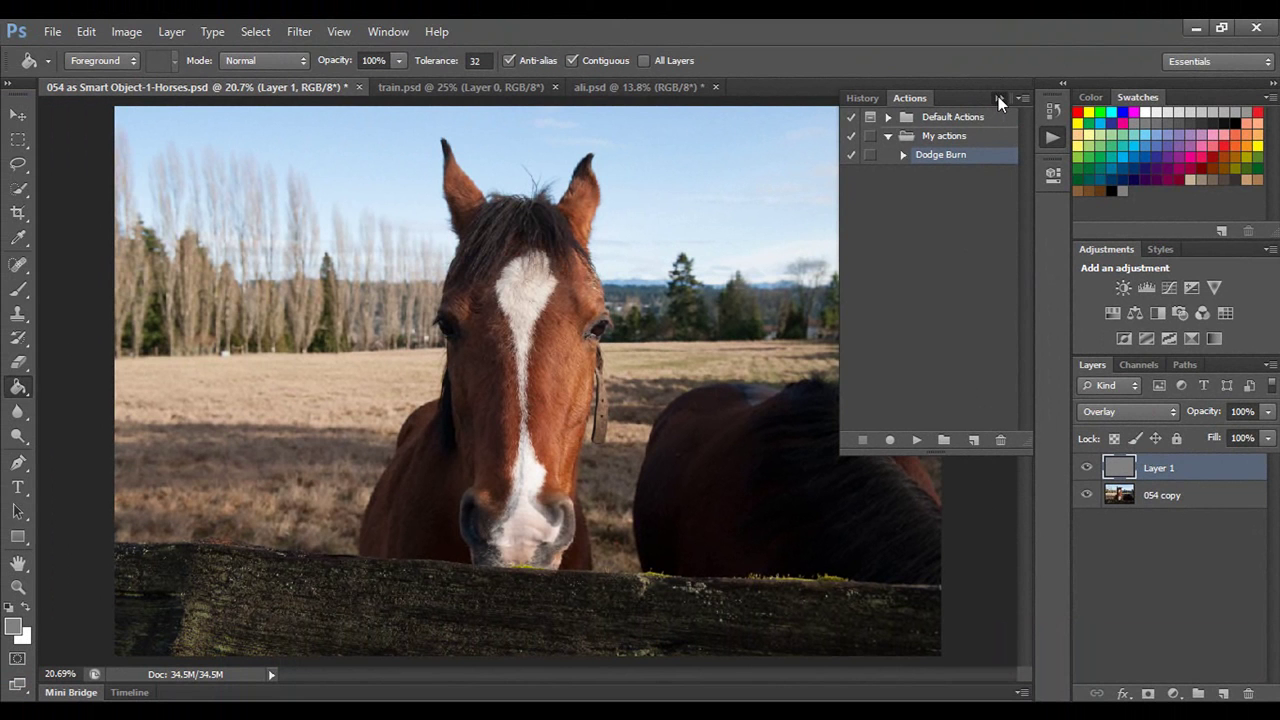
left_click(998, 99)
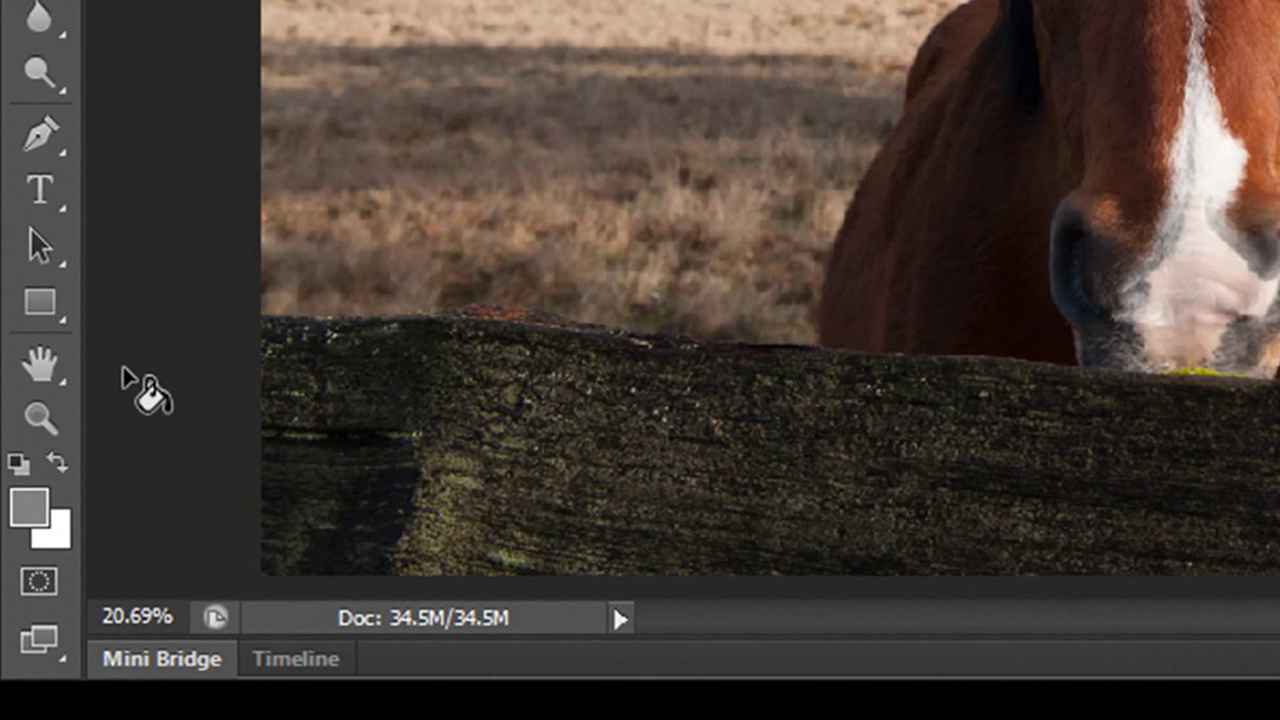
Reset colours to default black and white, then swap them so white is in front
left_click(18, 466)
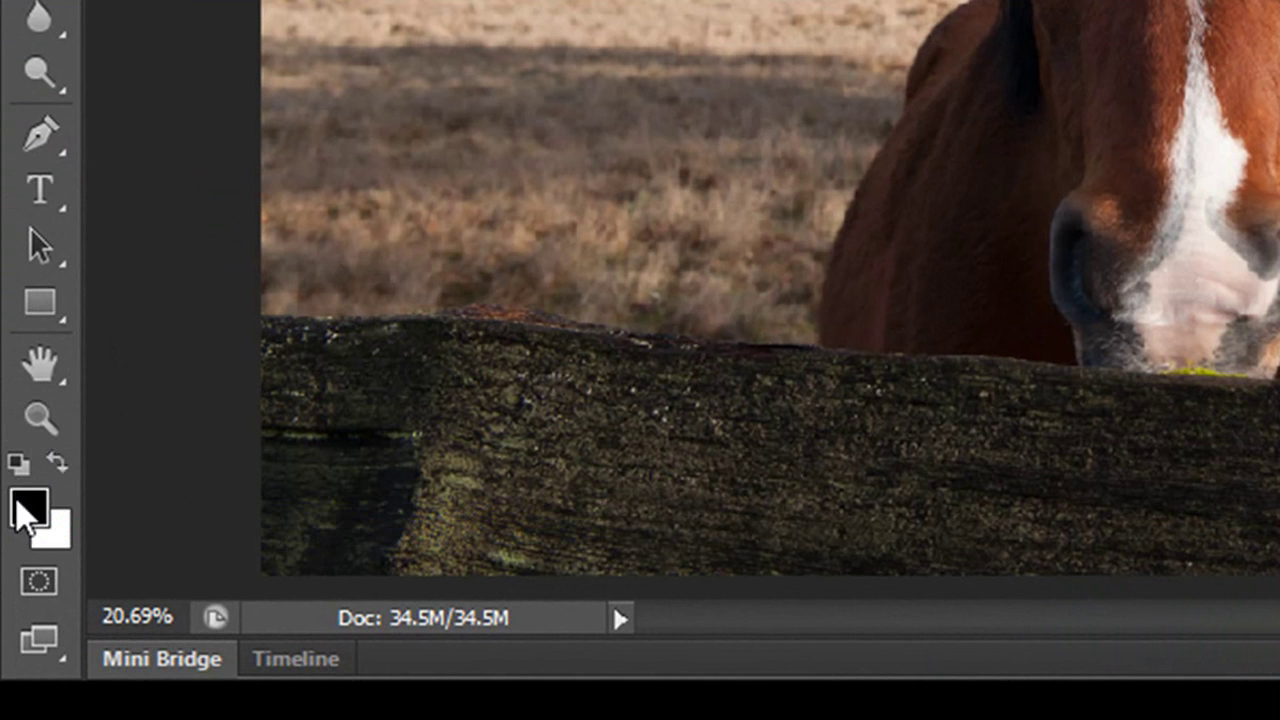
left_click(57, 457)
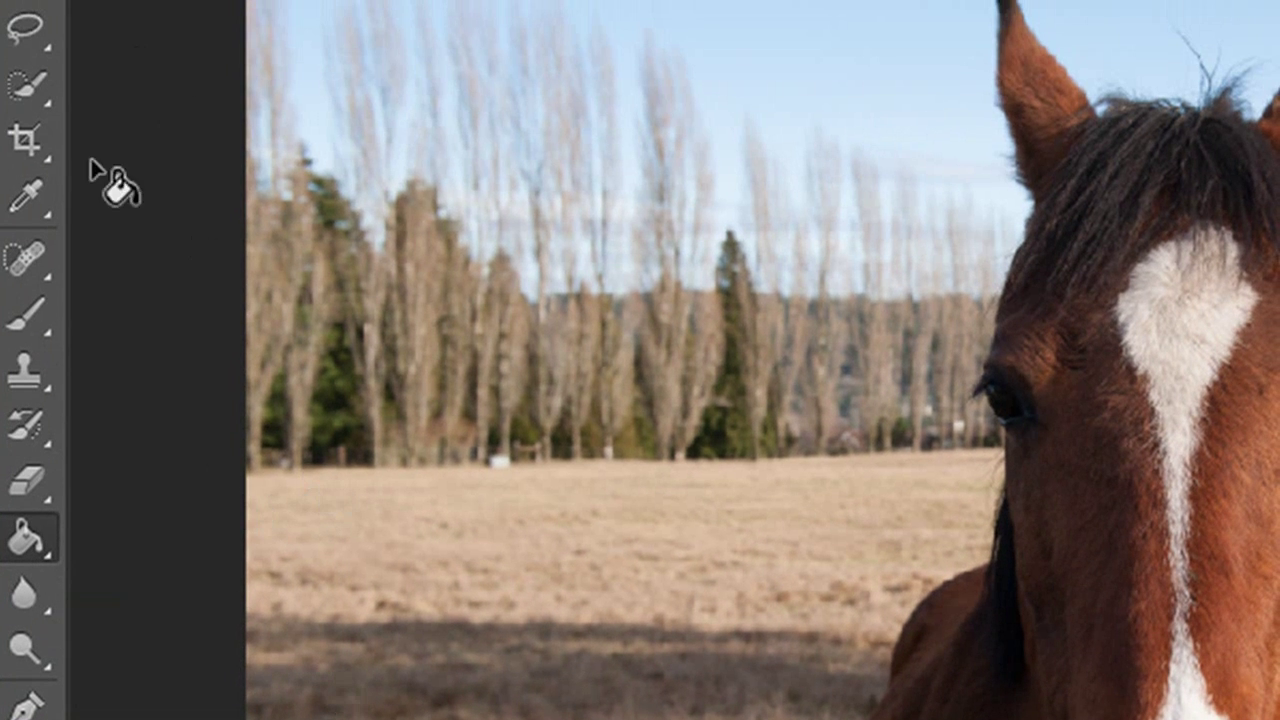
Choose the Brush tool with 0% hardness and size it to about 400 px
left_click(28, 318)
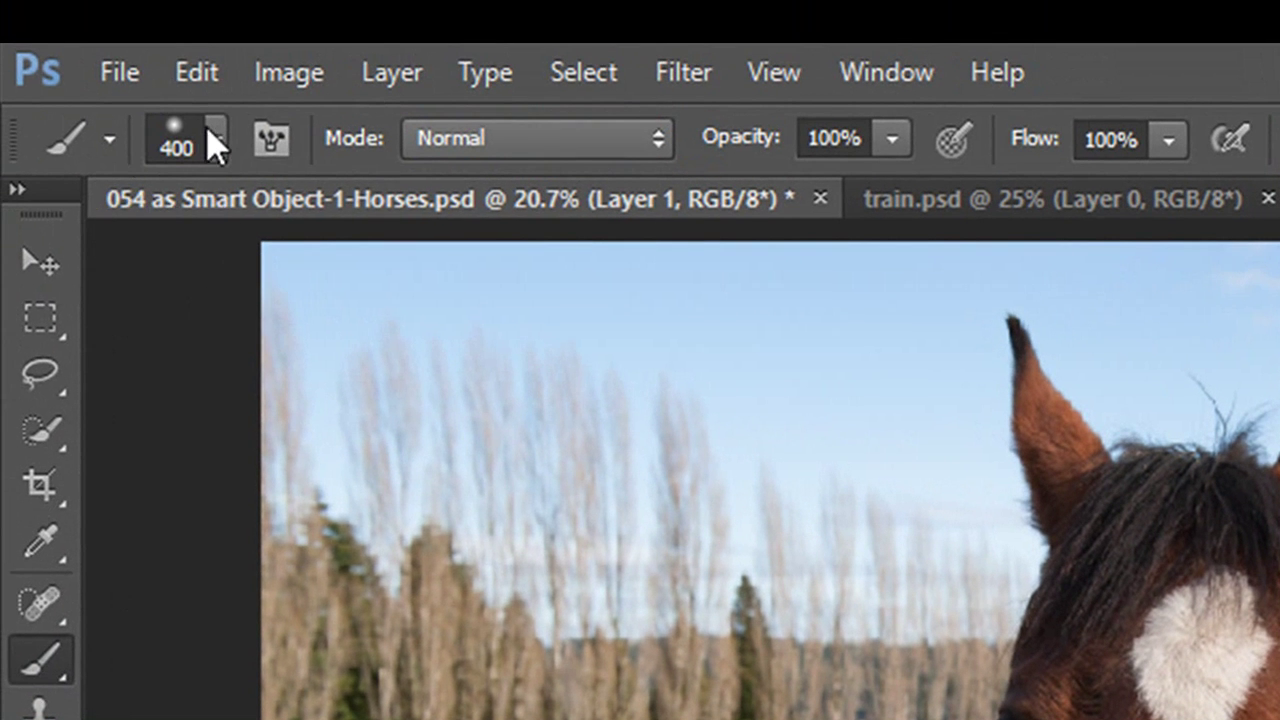
left_click(215, 127)
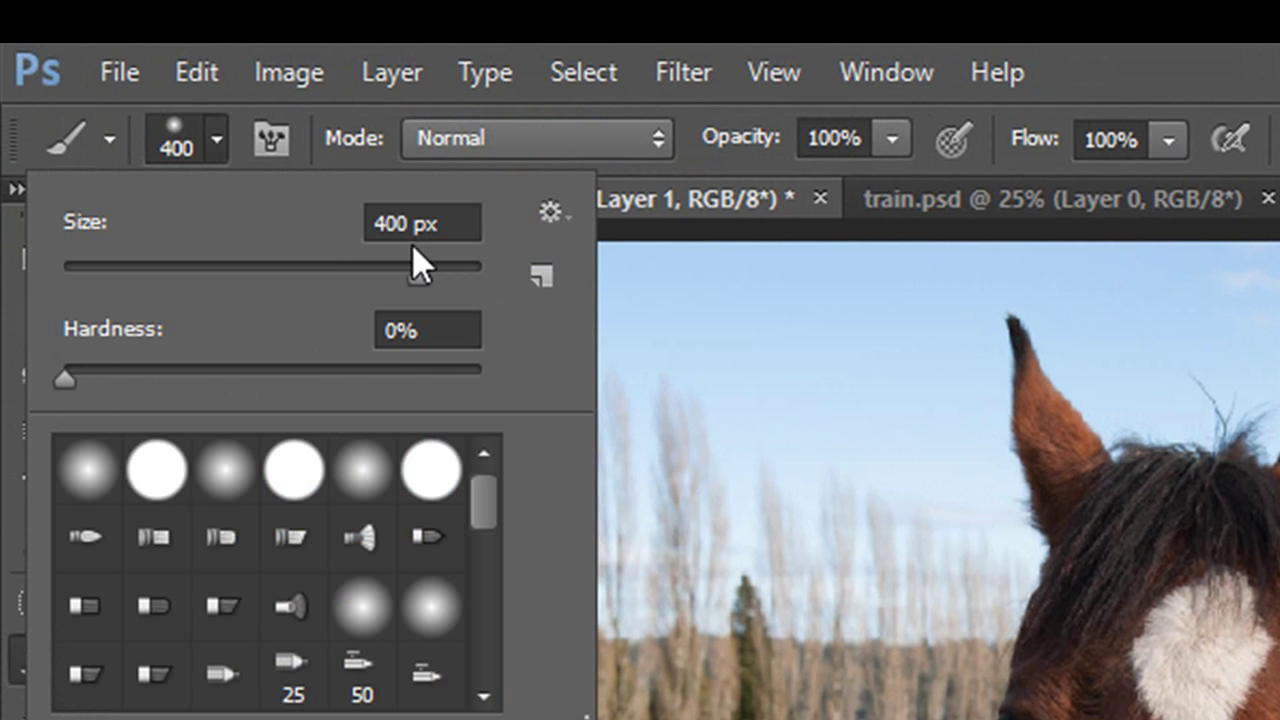
key("Return")
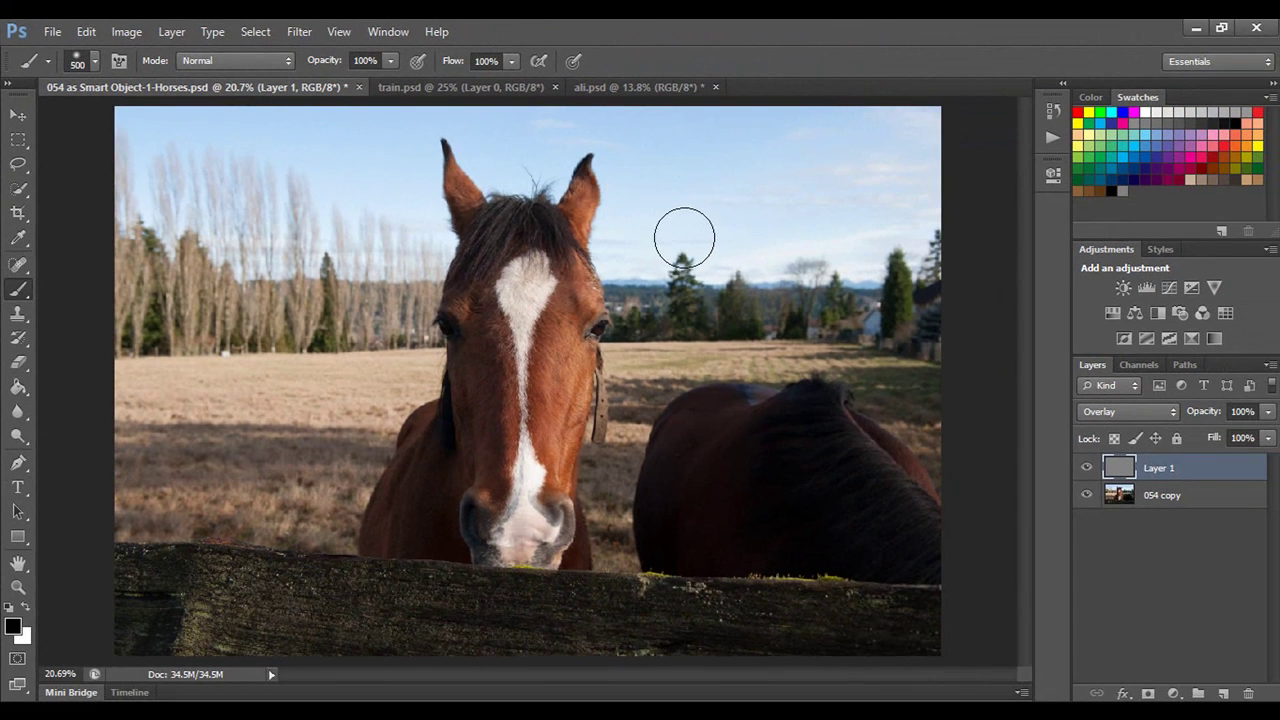
key("bracketright")
key("bracketright")
key("bracketright")
key("bracketright")
key("bracketright")
key("bracketright")
key("bracketright")
key("bracketleft")
key("bracketleft")
key("bracketleft")
key("bracketleft")
key("bracketleft")
key("bracketleft")
key("bracketleft")
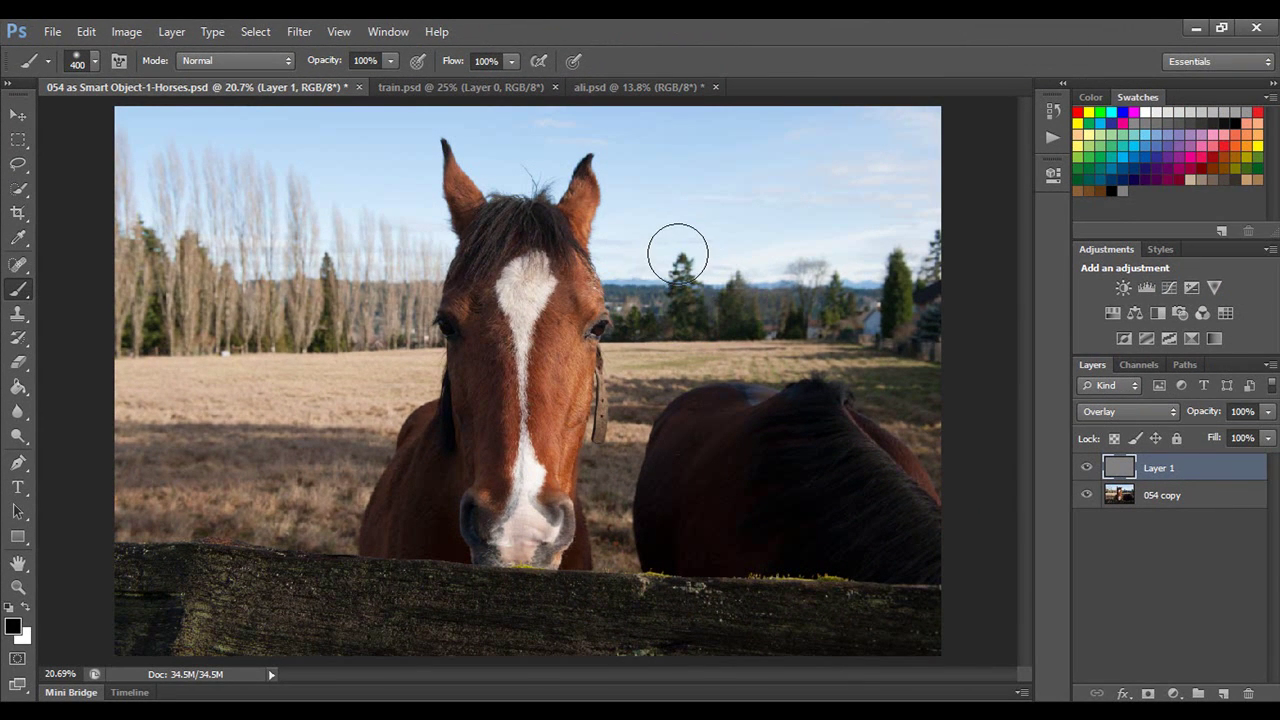
key("bracketleft")
key("bracketleft")
key("bracketright")
key("bracketright")
key("bracketleft")
key("bracketleft")
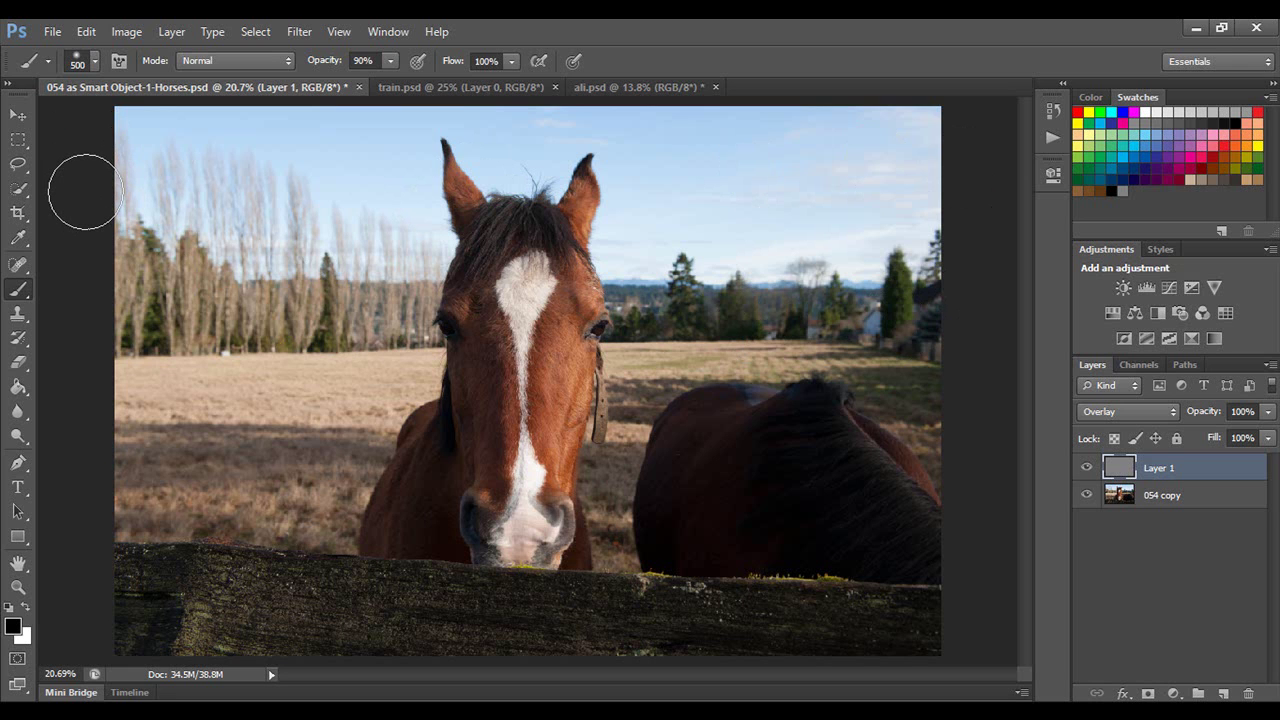
Enlarge the brush from 400 px to 800 px
key("bracketright")
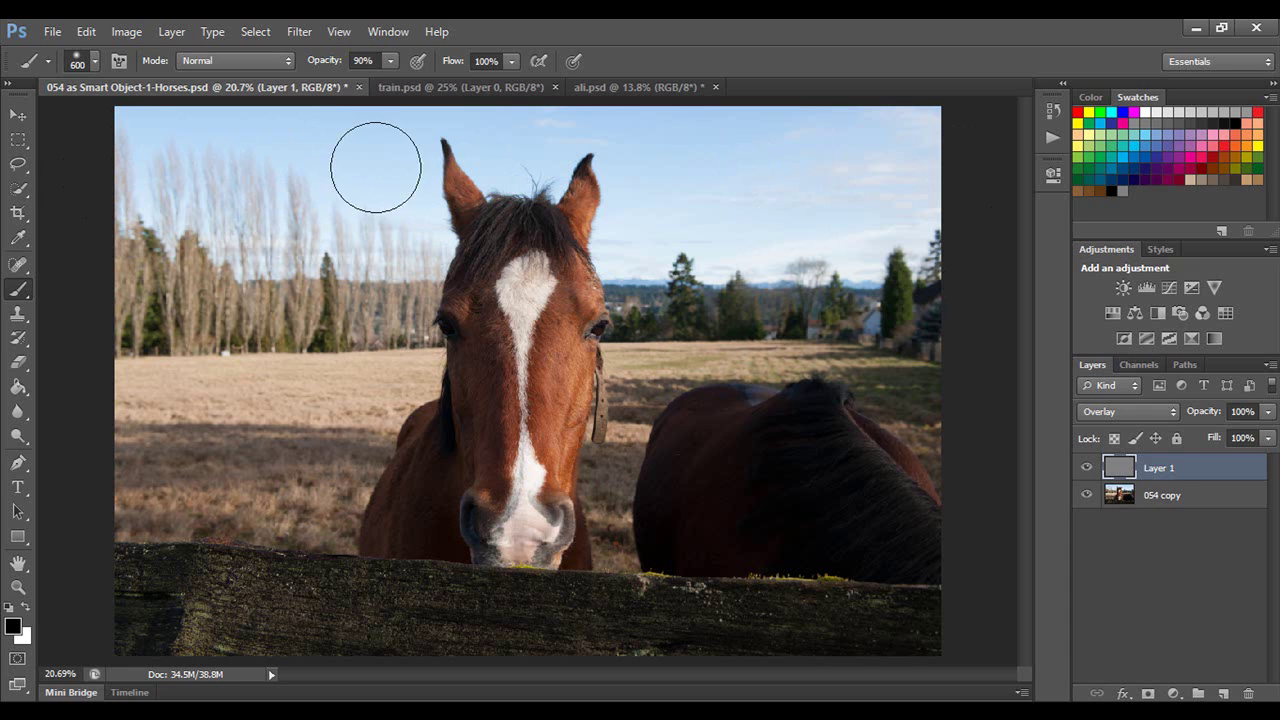
key("bracketright")
key("bracketright")
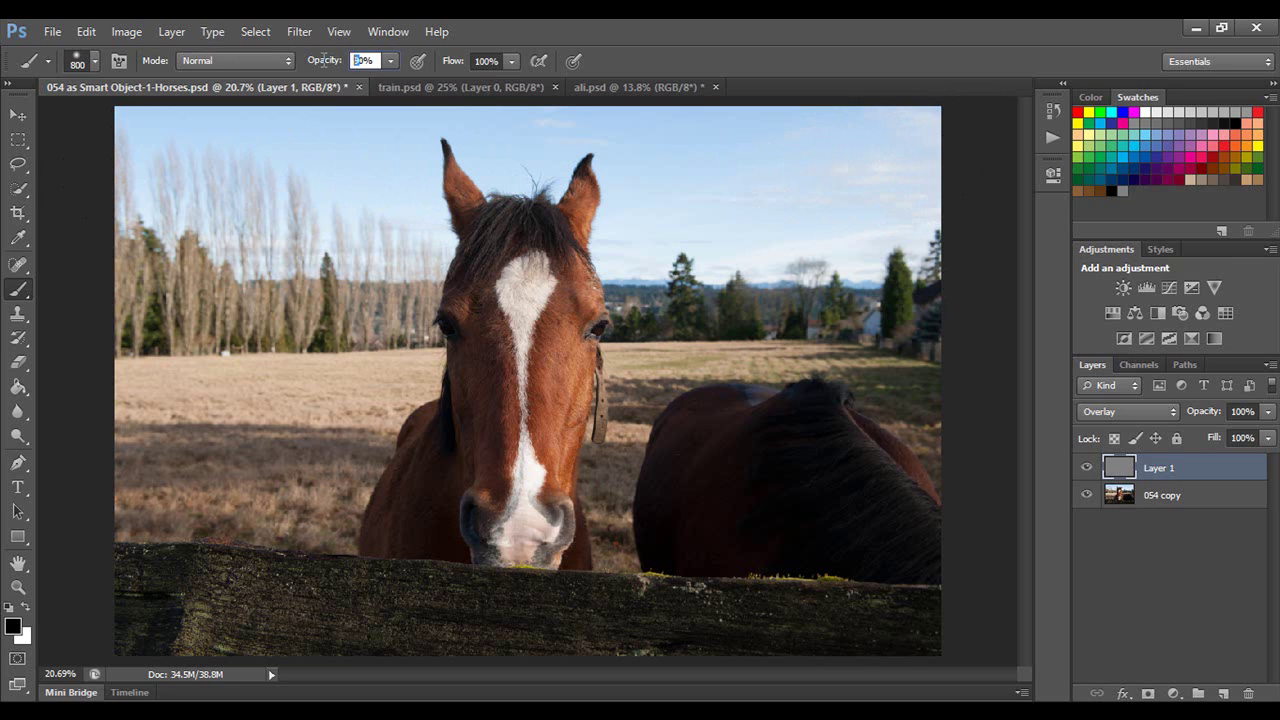
At 70% brush opacity, paint black across the sky from the top right toward the centre
key("7")
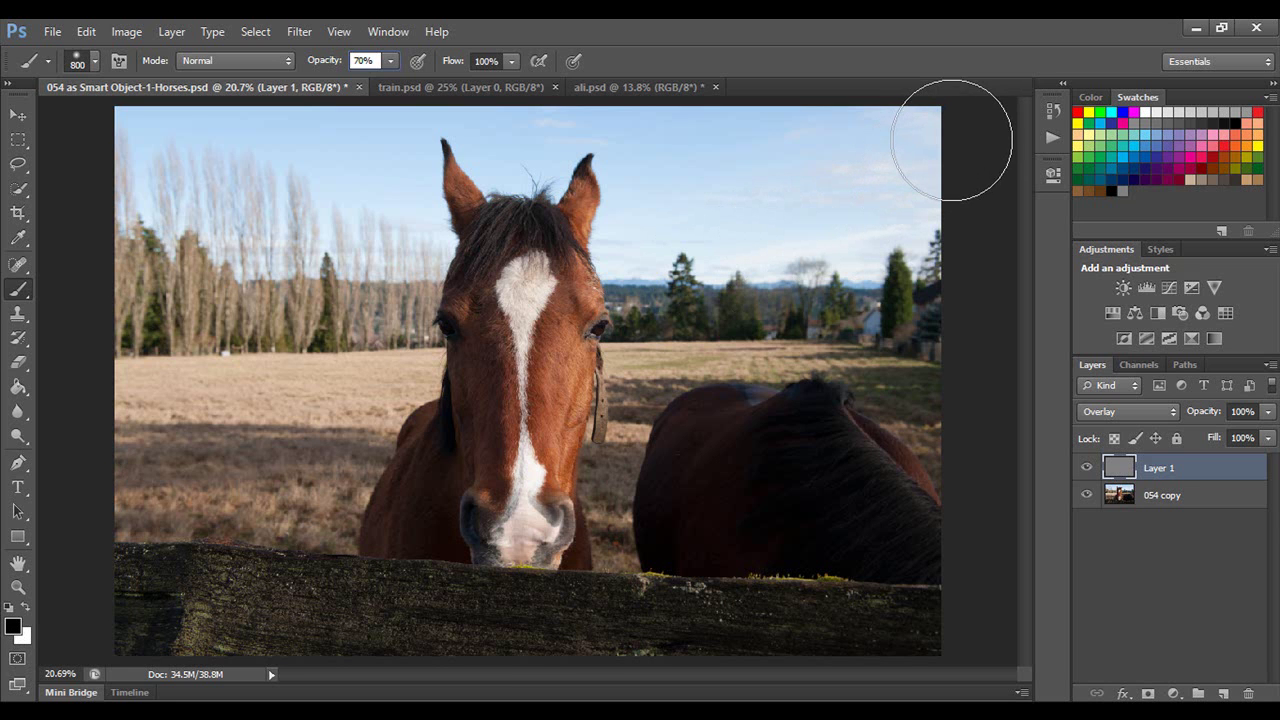
left_click_drag(943, 143, 712, 144)
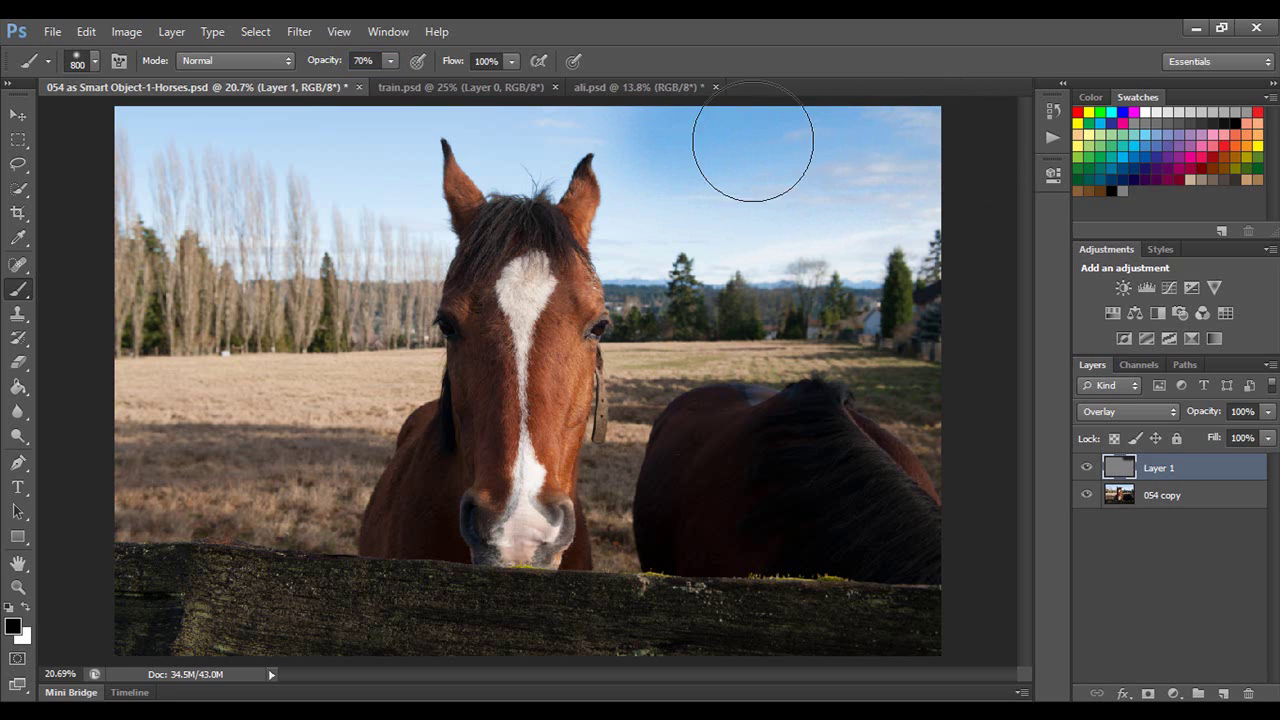
mouse_move(900, 165)
left_mouse_down()
mouse_move(855, 194)
mouse_move(646, 223)
mouse_move(637, 129)
mouse_move(575, 118)
mouse_move(515, 140)
mouse_move(446, 121)
mouse_move(488, 109)
mouse_move(448, 110)
left_mouse_up()
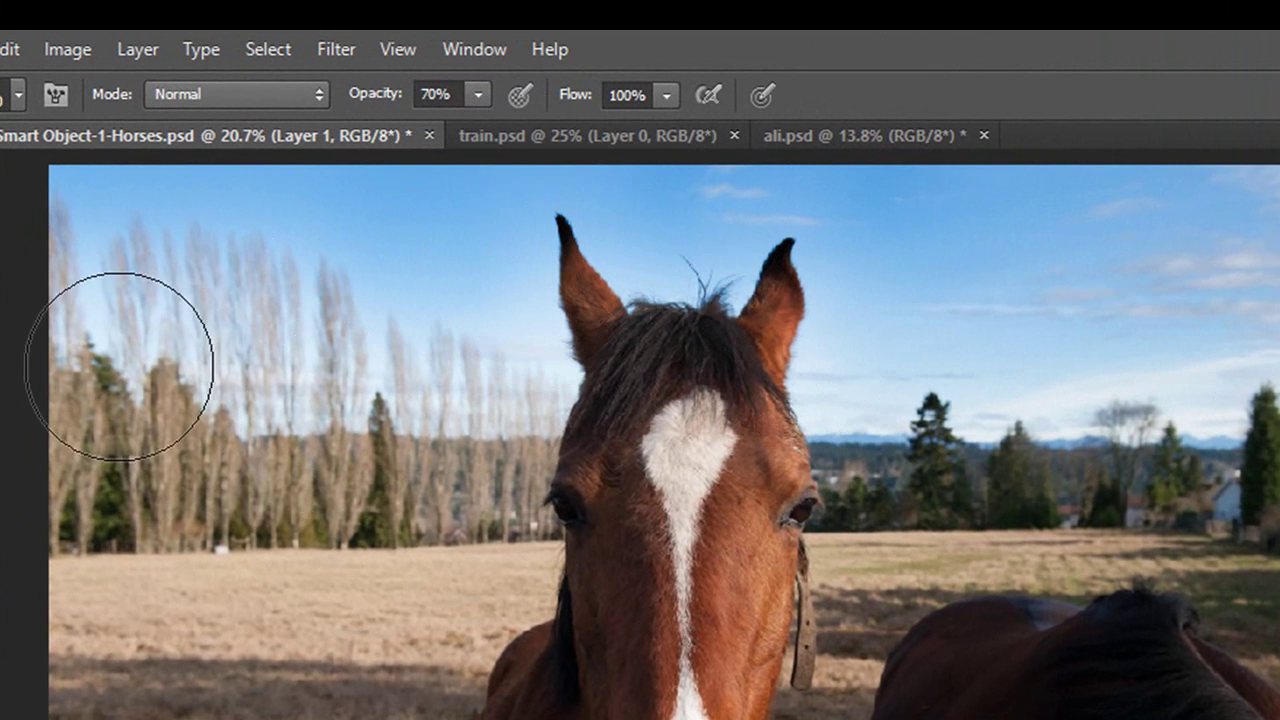
Lower the brush opacity to 24% and shrink the brush to 300 px
left_click(477, 96)
mouse_move(477, 128)
left_mouse_down()
mouse_move(380, 128)
mouse_move(409, 123)
left_mouse_up()
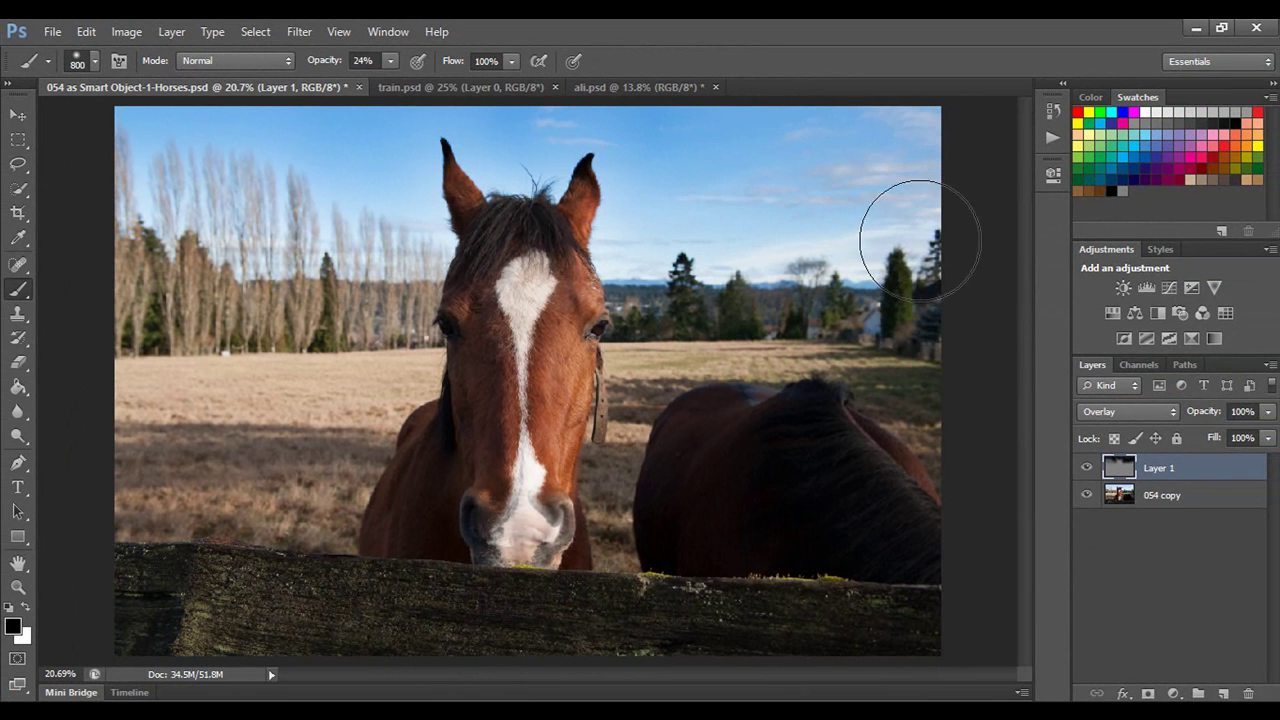
key("bracketleft")
key("bracketleft")
key("bracketleft")
key("bracketleft")
key("bracketleft")
key("bracketleft")
key("bracketleft")
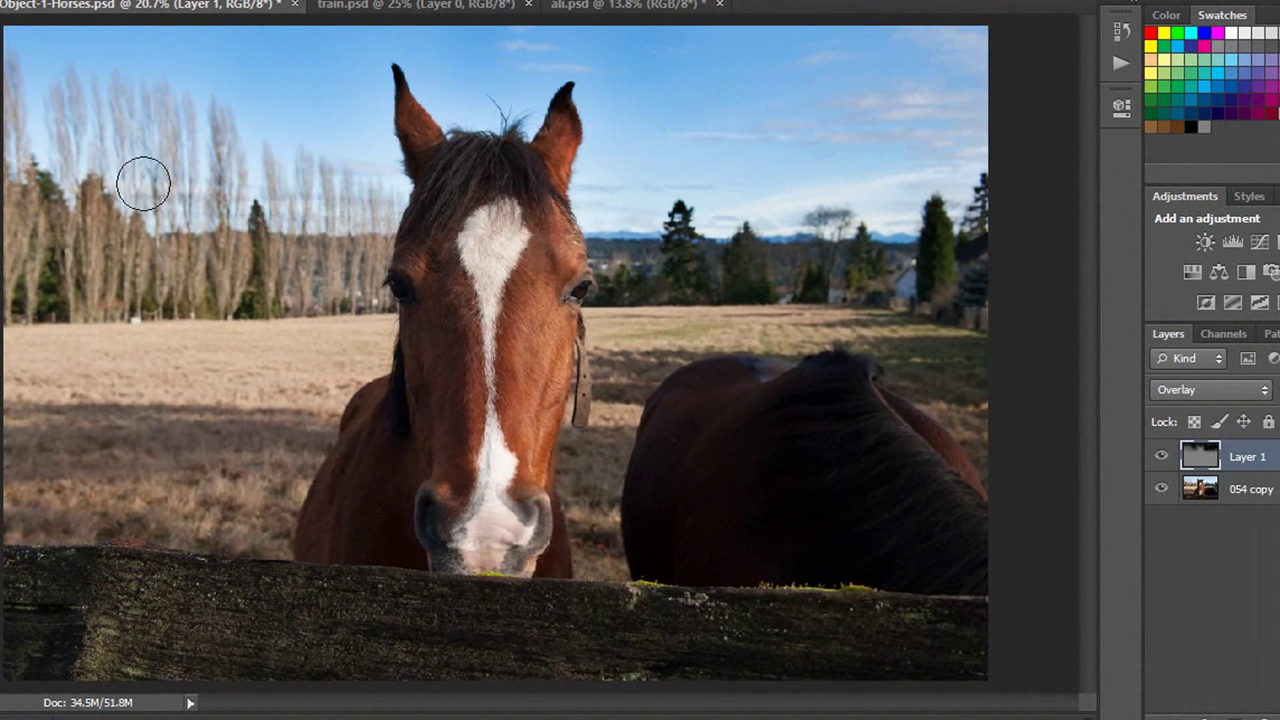
Toggle Layer 1 off and on to compare, then burn the left row of trees in black at 24%
left_click(1160, 457)
left_click(1158, 457)
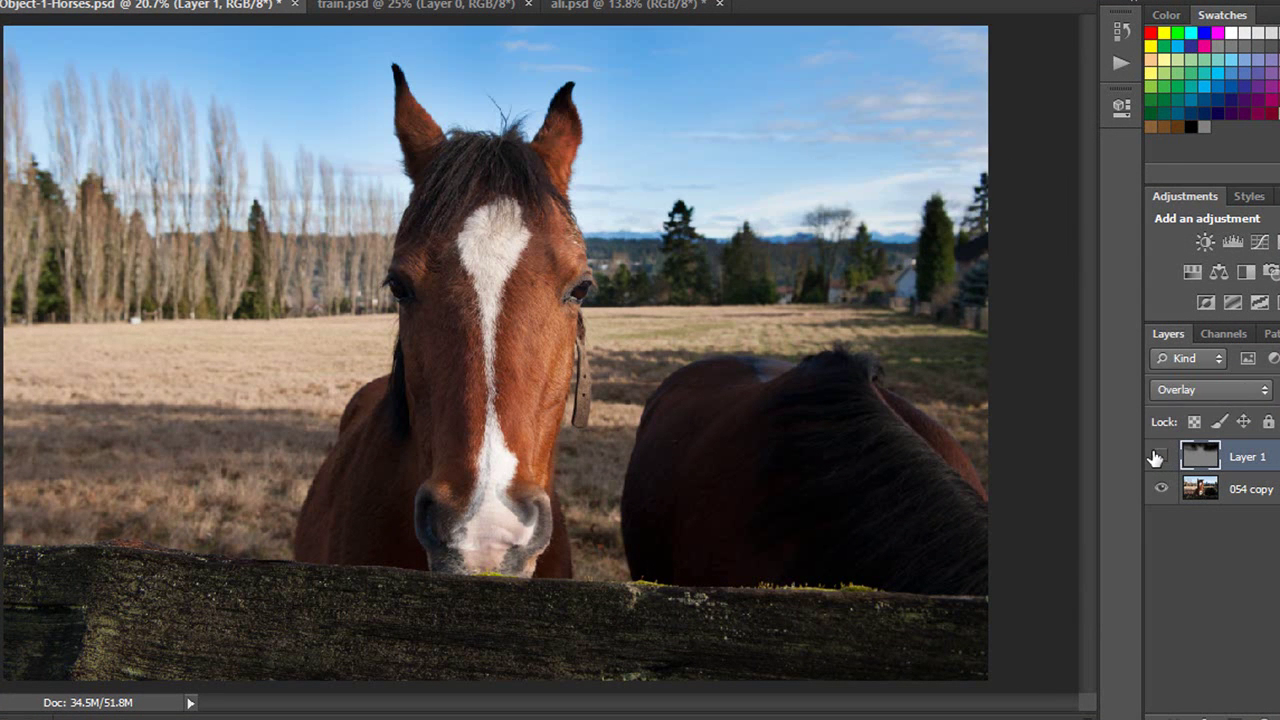
left_click(1158, 457)
left_click(1156, 456)
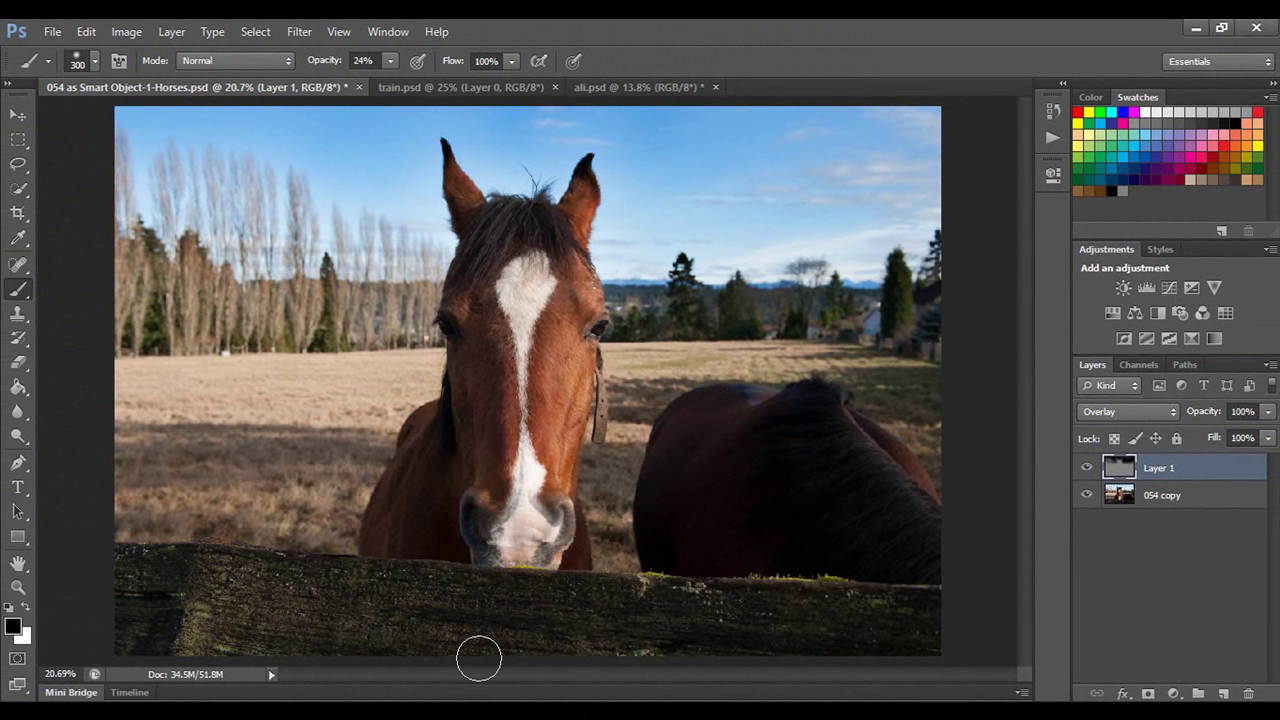
left_click_drag(140, 215, 385, 280)
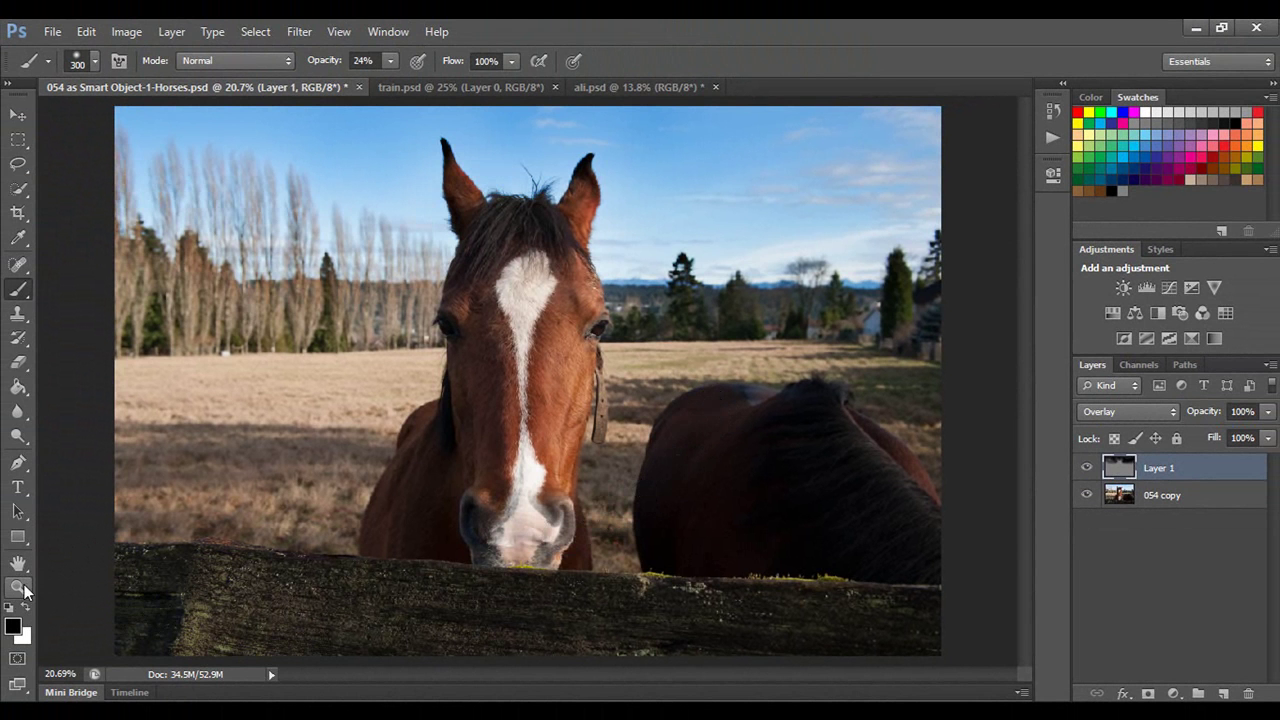
Zoom in and paint white over the face from muzzle to forehead and across both cheeks
key("ctrl+plus")
key("ctrl+plus")
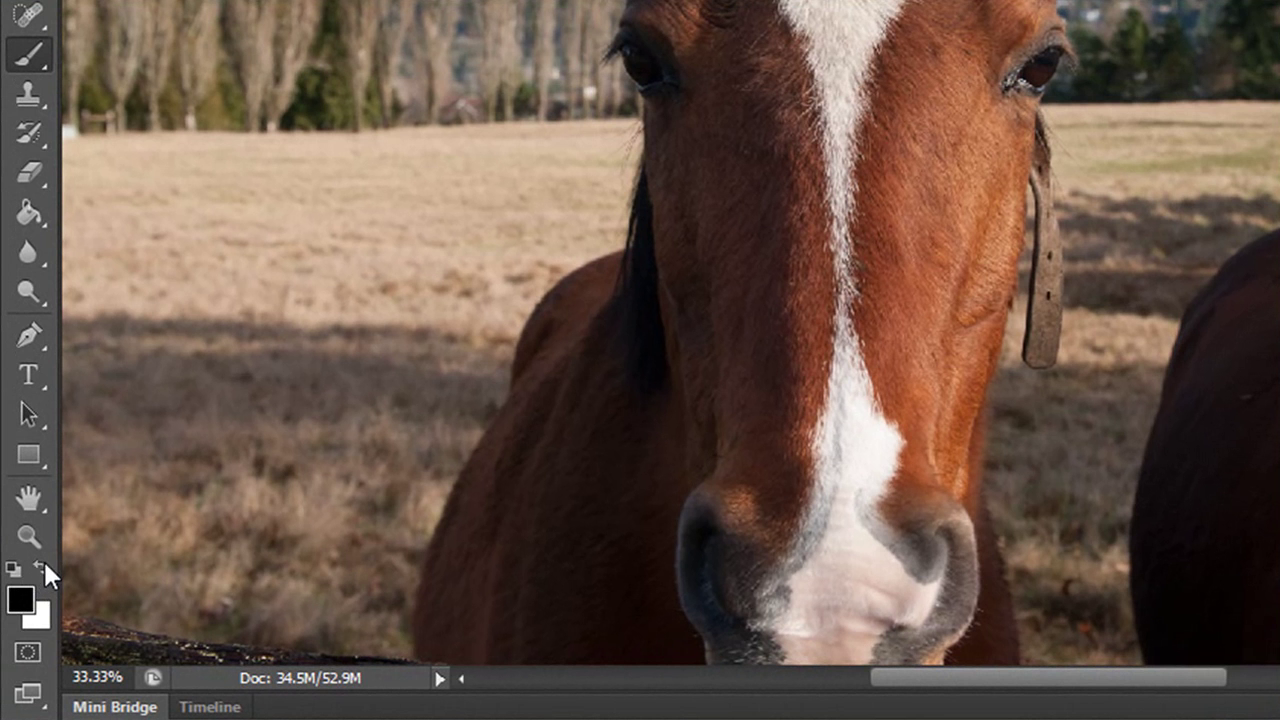
left_click(42, 562)
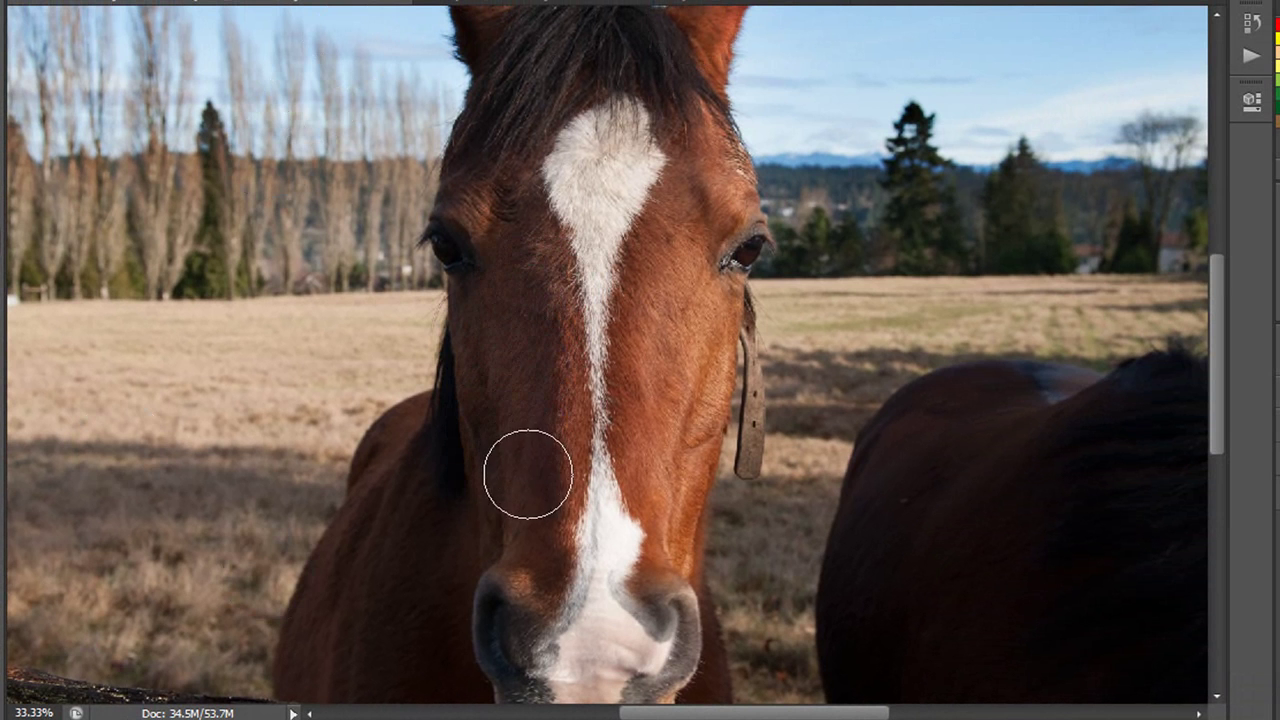
mouse_move(517, 499)
left_mouse_down()
mouse_move(544, 328)
mouse_move(509, 191)
left_mouse_up()
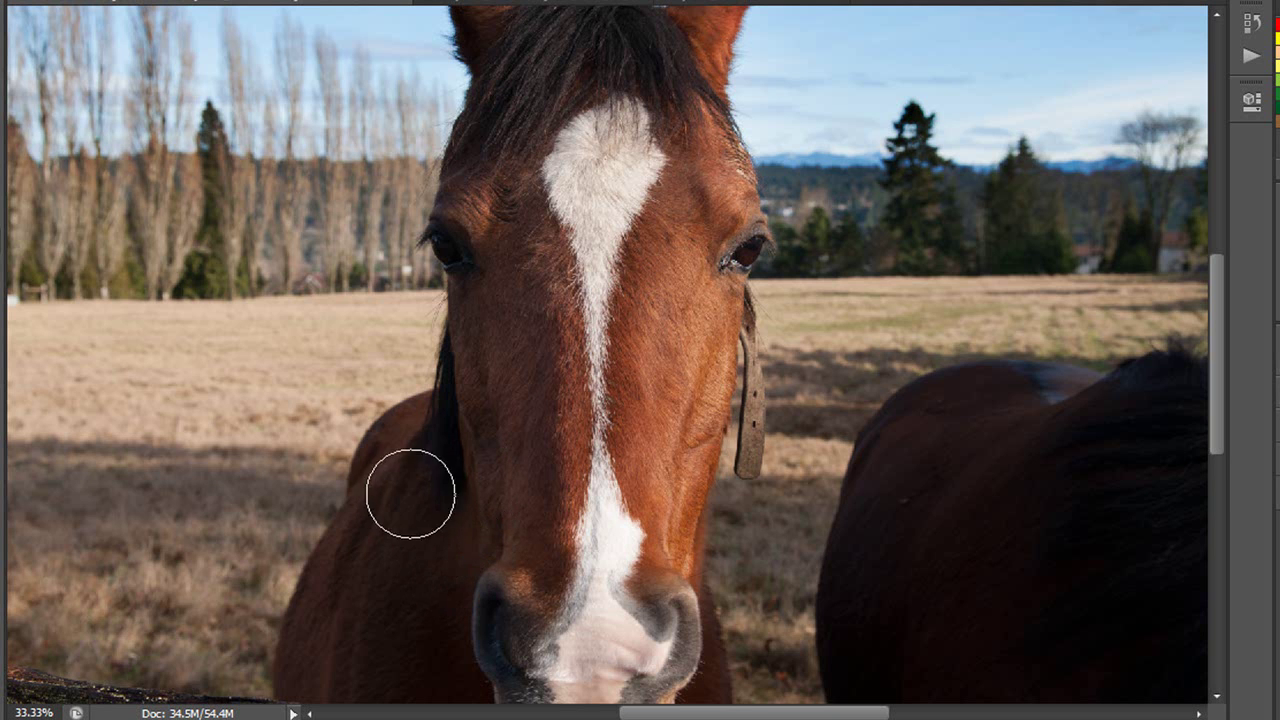
mouse_move(425, 467)
left_mouse_down()
mouse_move(429, 663)
mouse_move(445, 668)
left_mouse_up()
scroll(445, 668, "down", 3)
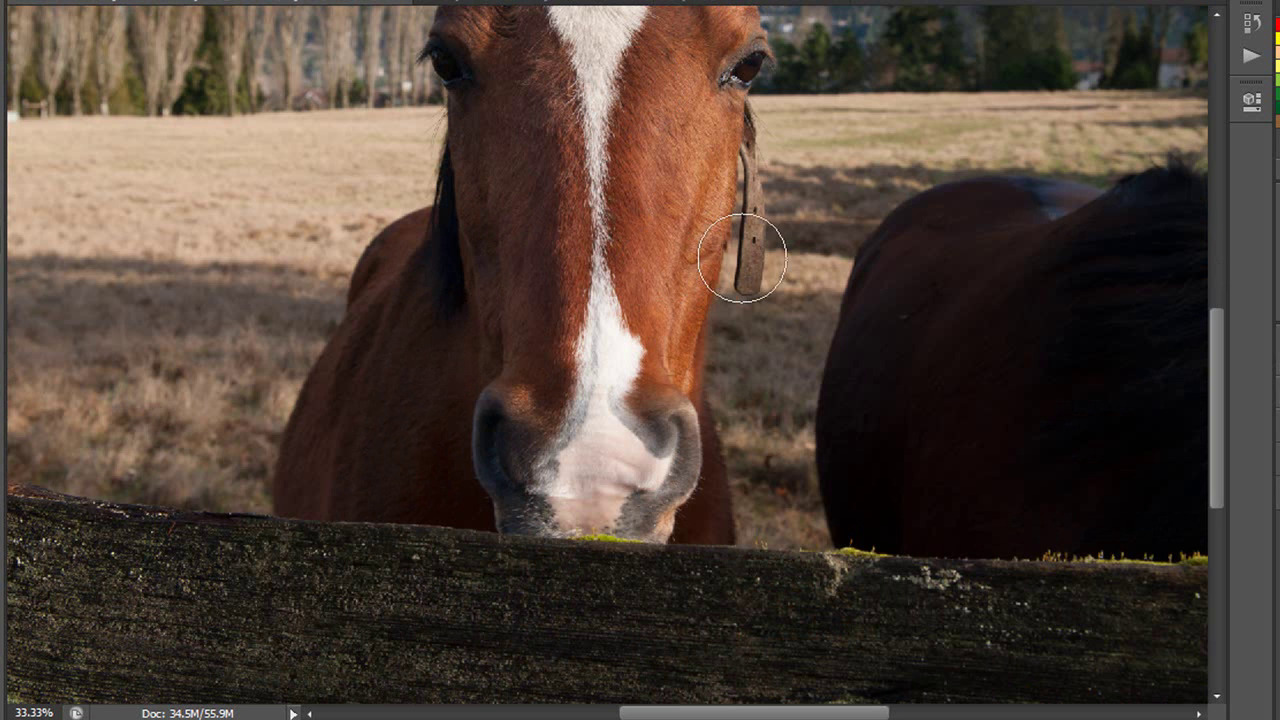
scroll(730, 250, "up", 4)
mouse_move(718, 255)
left_mouse_down()
mouse_move(660, 431)
mouse_move(650, 560)
mouse_move(670, 509)
mouse_move(673, 553)
mouse_move(651, 486)
mouse_move(677, 409)
mouse_move(672, 372)
mouse_move(713, 378)
mouse_move(621, 411)
left_mouse_up()
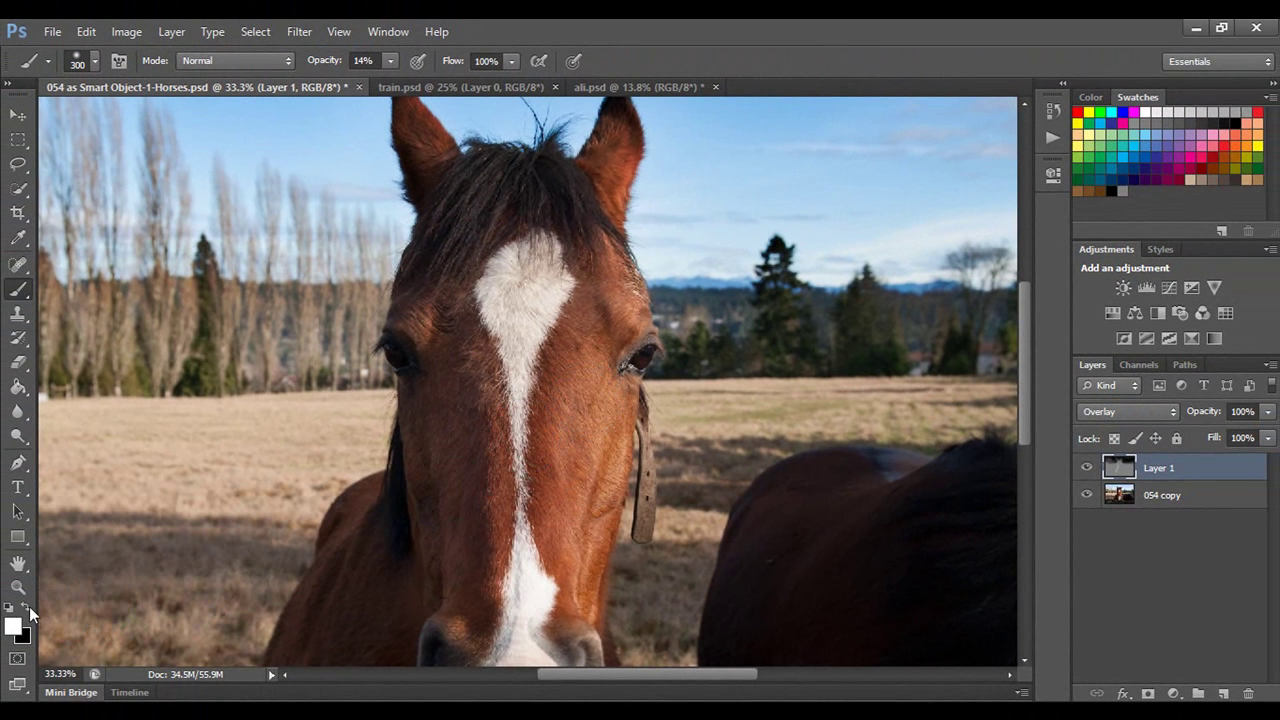
Burn the cheek beside the blaze in black, then darken the halter strap with a smaller 10% brush
left_click(28, 612)
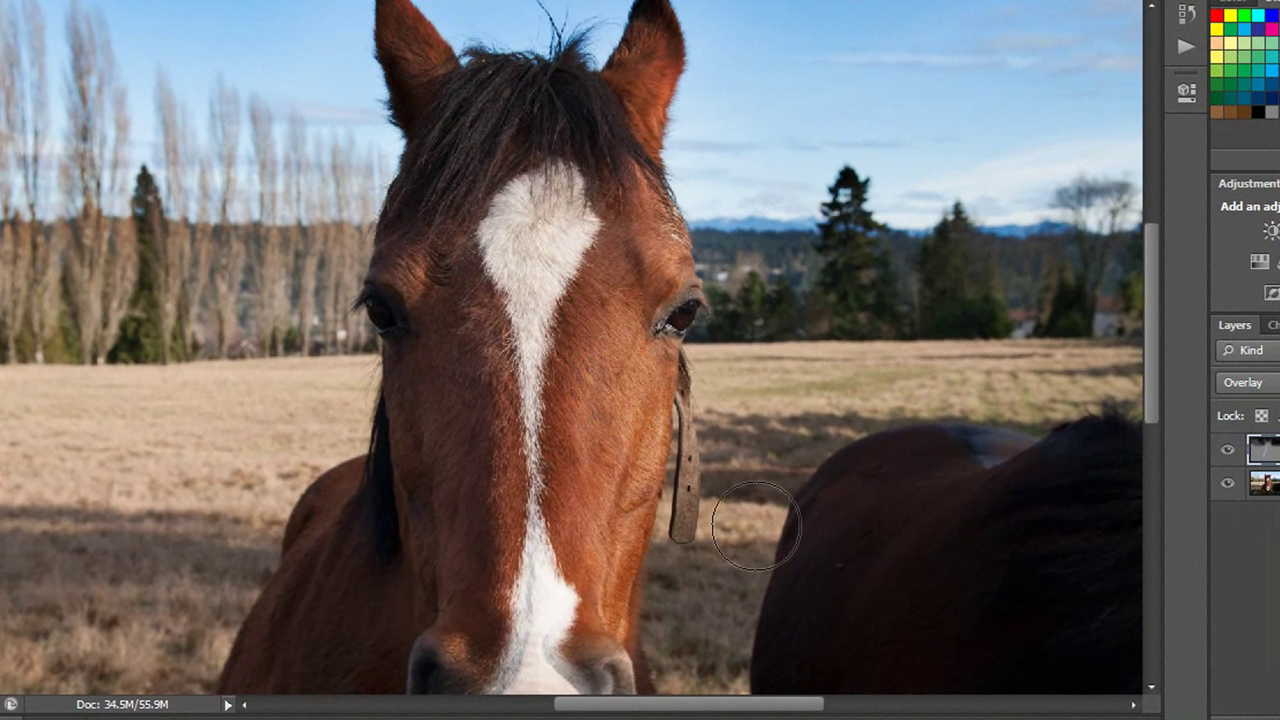
mouse_move(597, 386)
left_mouse_down()
mouse_move(582, 568)
mouse_move(600, 483)
mouse_move(576, 405)
mouse_move(592, 325)
mouse_move(611, 319)
mouse_move(601, 597)
mouse_move(566, 518)
mouse_move(520, 515)
left_mouse_up()
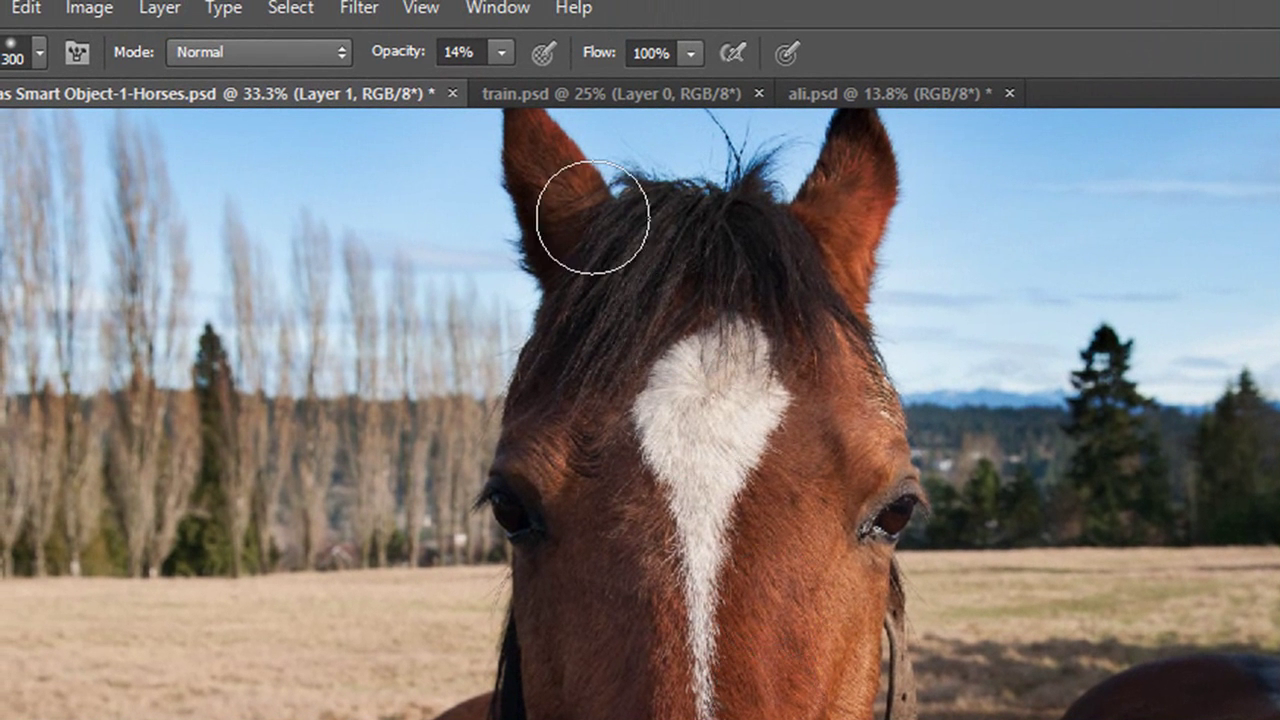
left_click(461, 53)
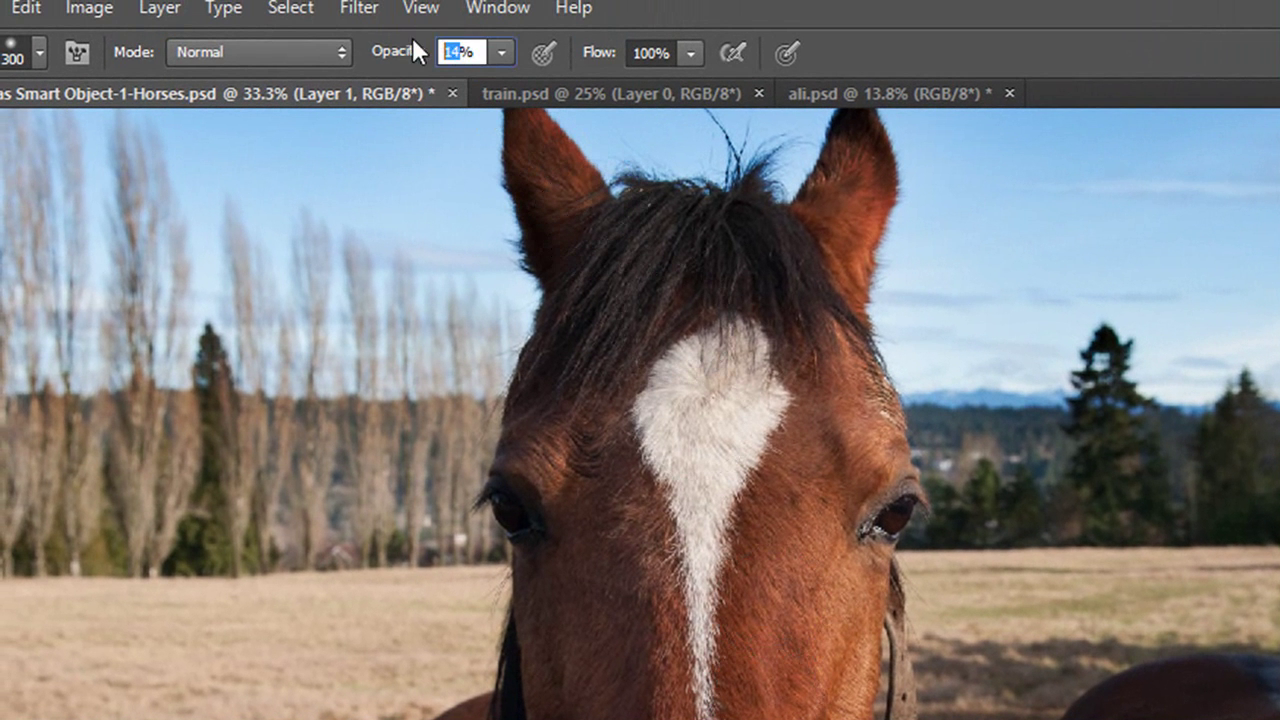
type("1")
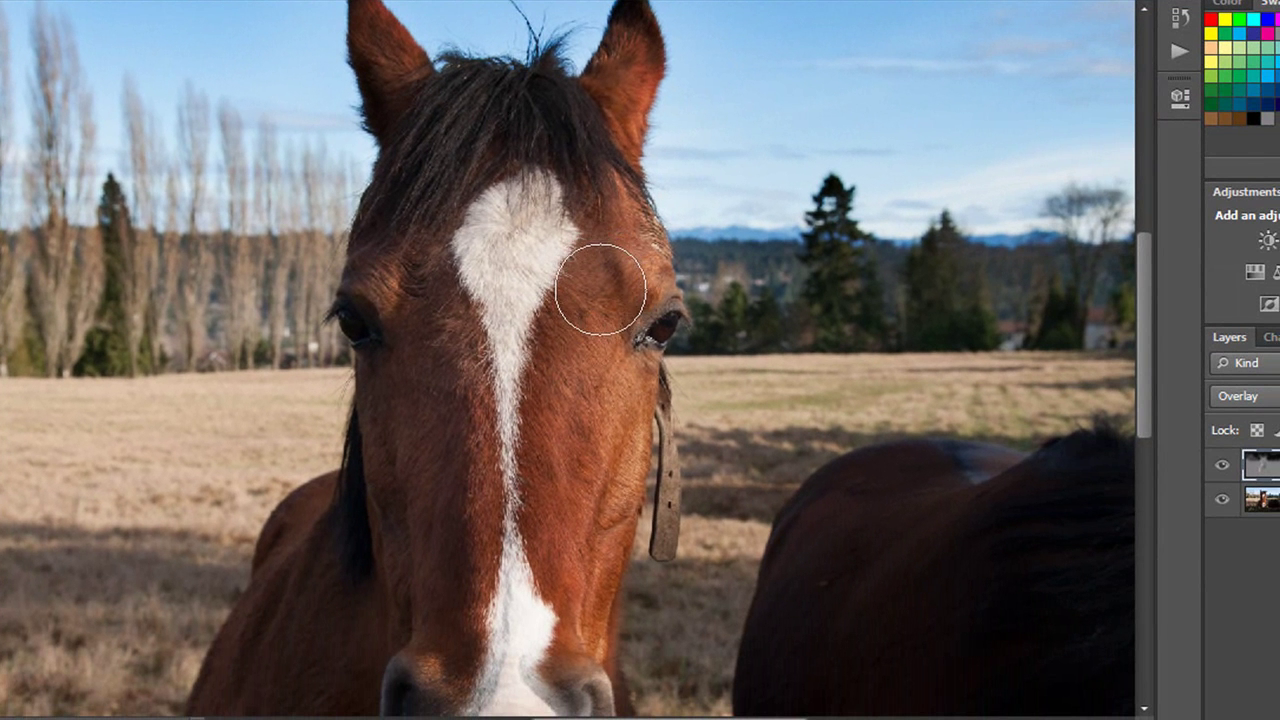
key("bracketleft")
key("bracketleft")
key("bracketleft")
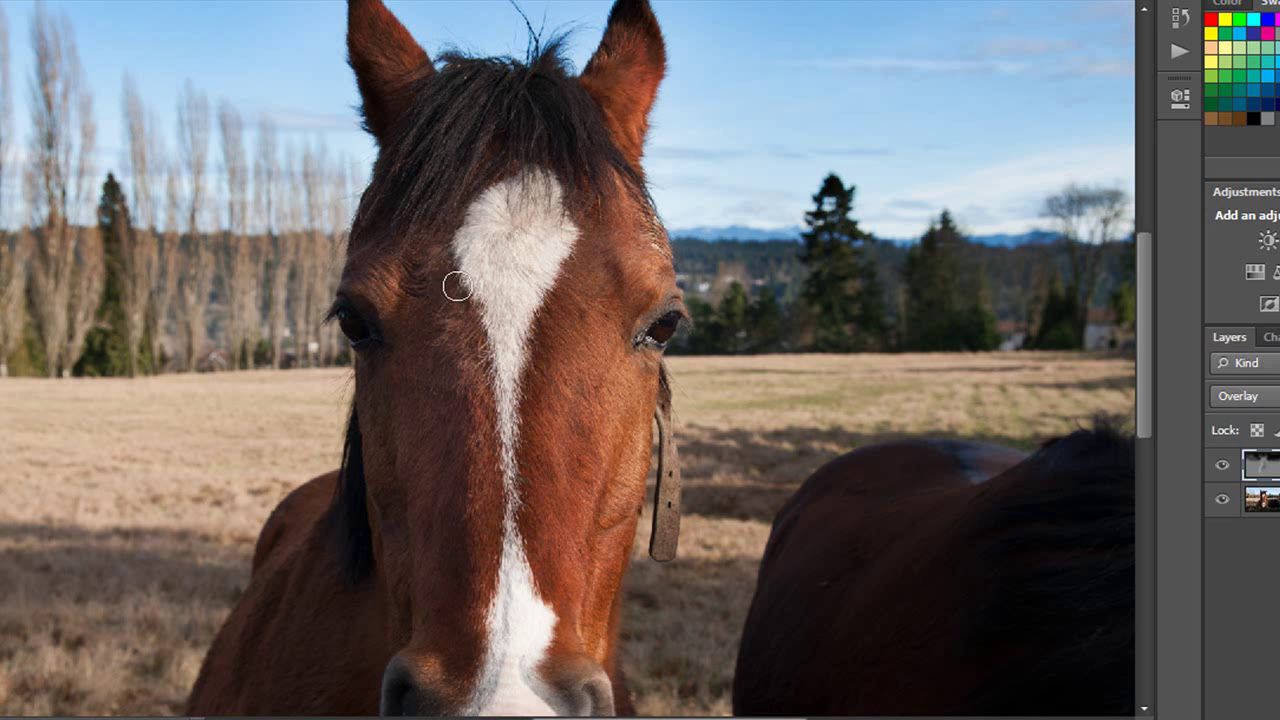
key("bracketright")
key("bracketright")
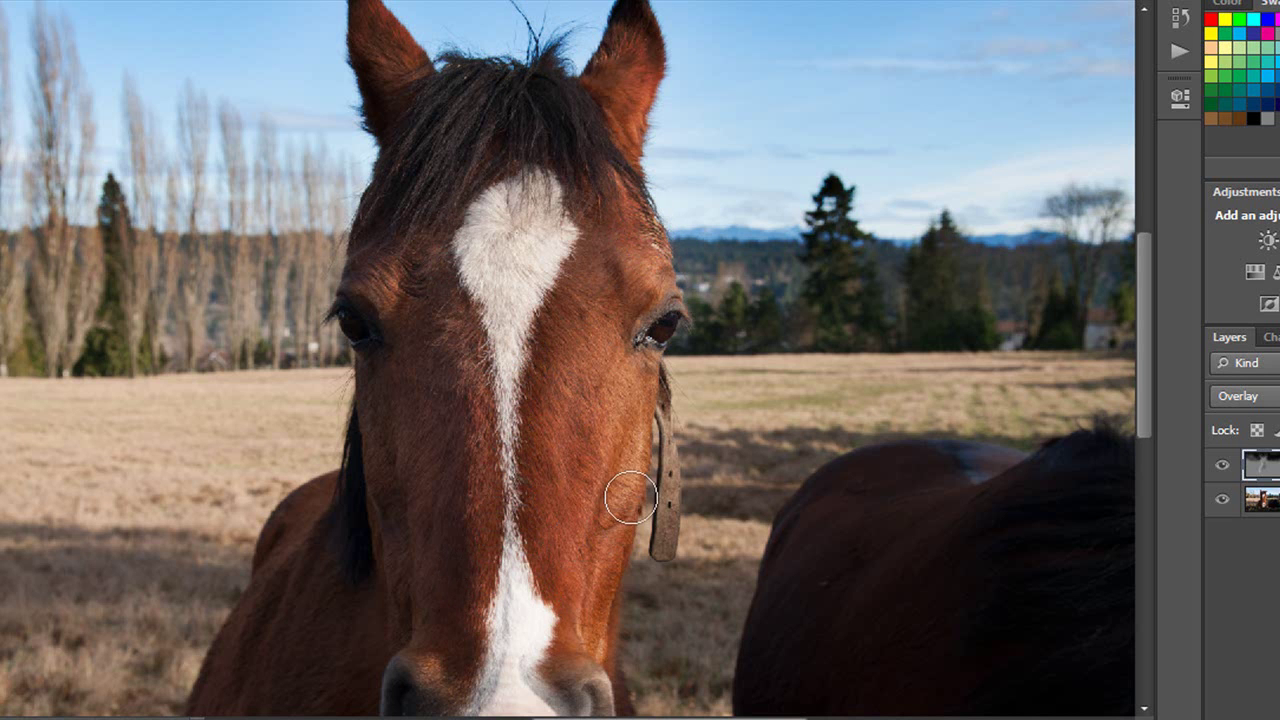
key("bracketleft")
key("bracketleft")
left_click_drag(670, 463, 666, 522)
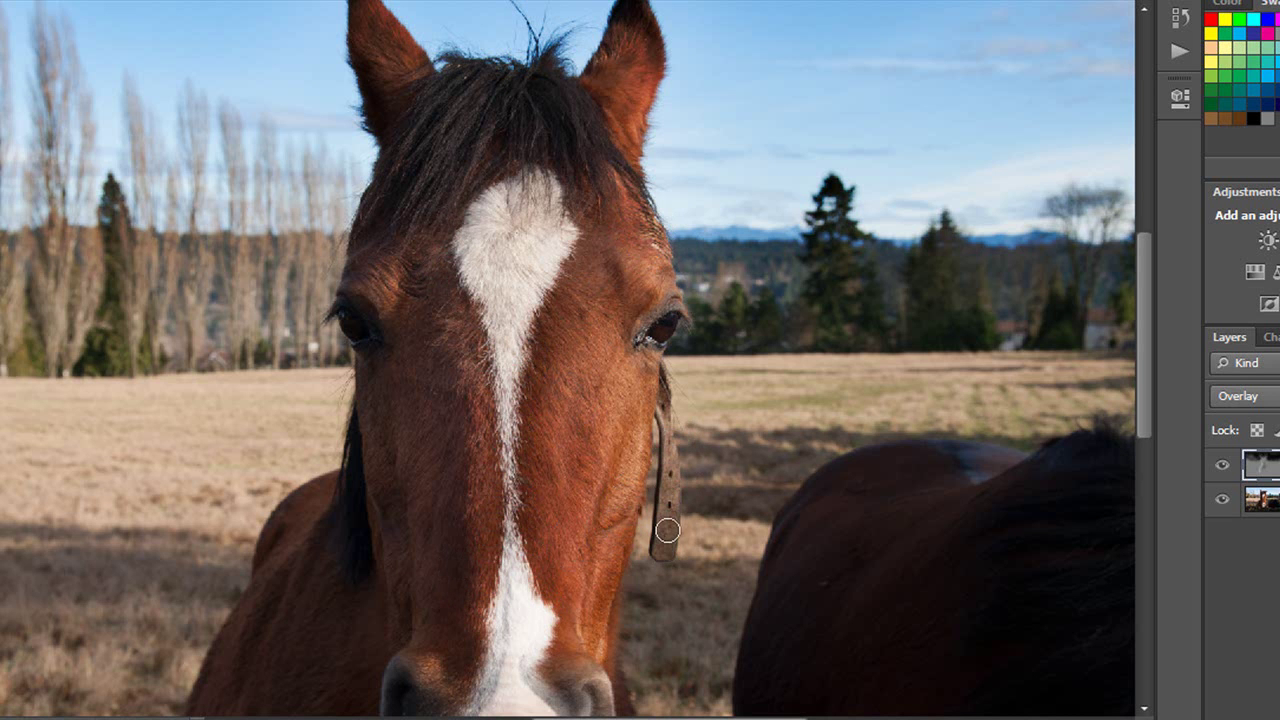
scroll(660, 470, "down", 5)
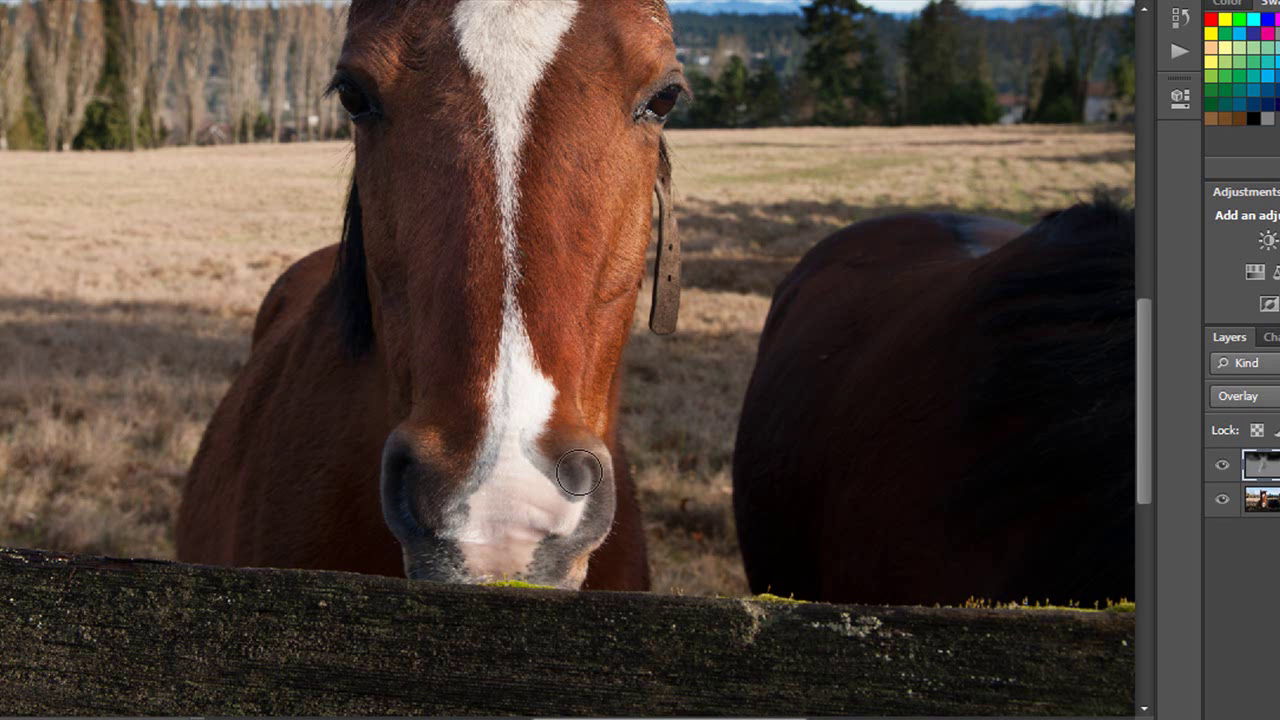
Burn the right nostril with its rim and the left nostril's outer rim in black
mouse_move(579, 471)
left_mouse_down()
mouse_move(600, 455)
mouse_move(608, 520)
mouse_move(540, 574)
left_mouse_up()
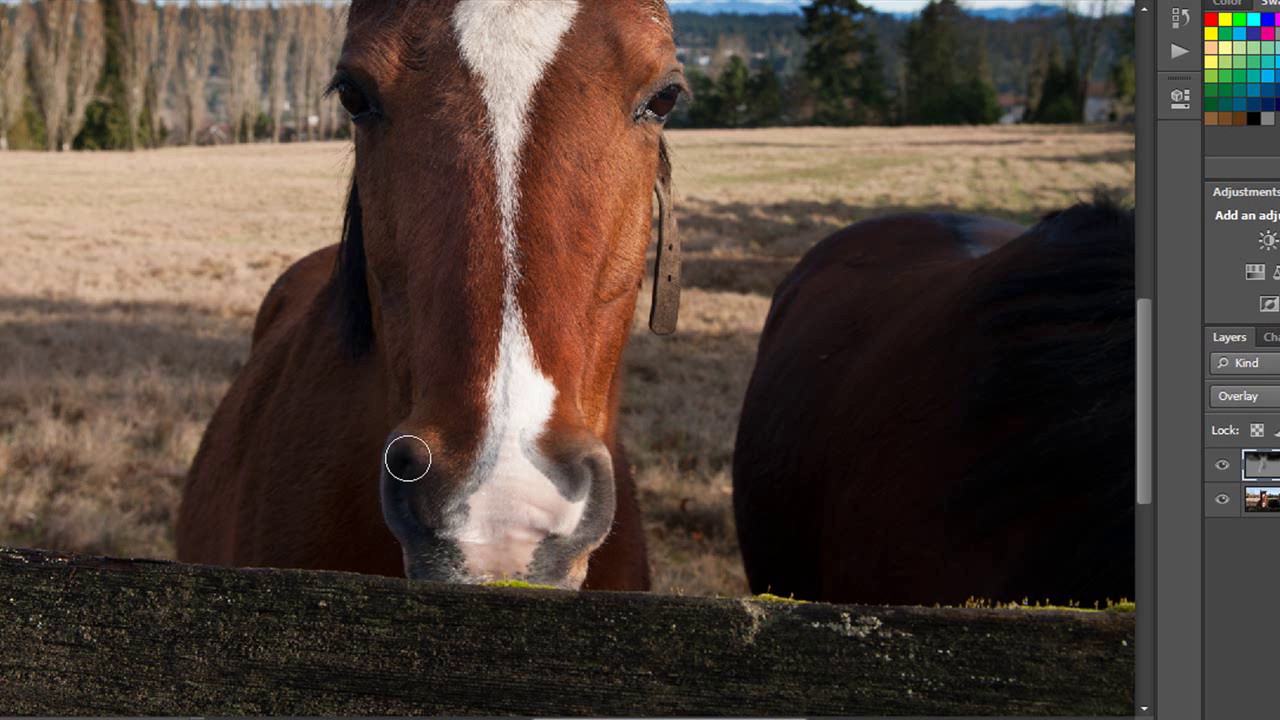
mouse_move(408, 458)
left_mouse_down()
mouse_move(408, 563)
mouse_move(428, 571)
mouse_move(443, 503)
left_mouse_up()
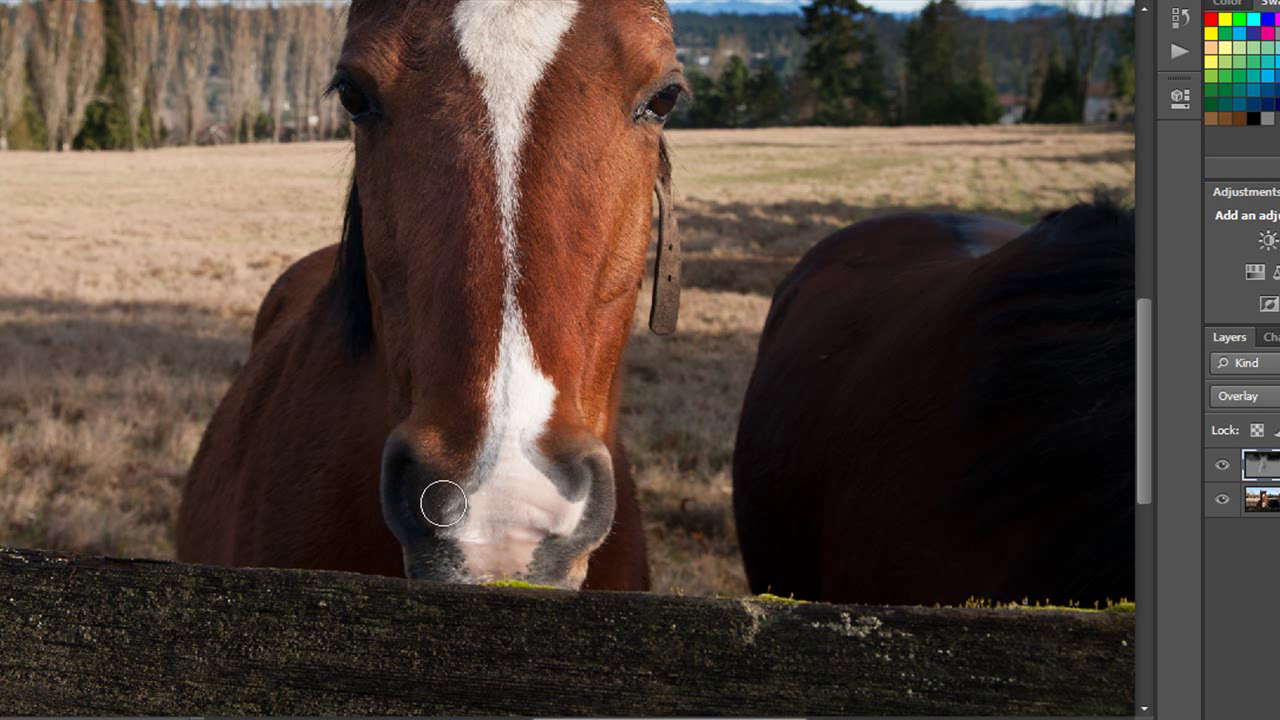
key("bracketleft")
key("bracketleft")
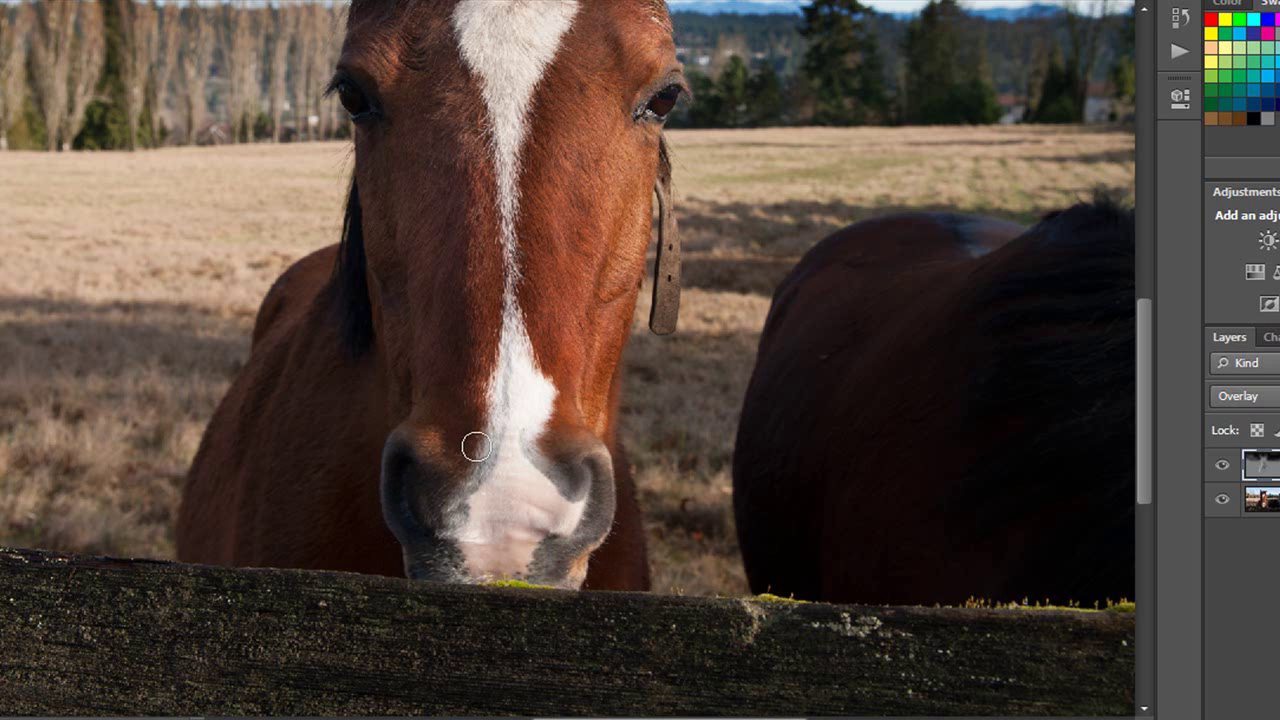
scroll(211, 623, "down", 3)
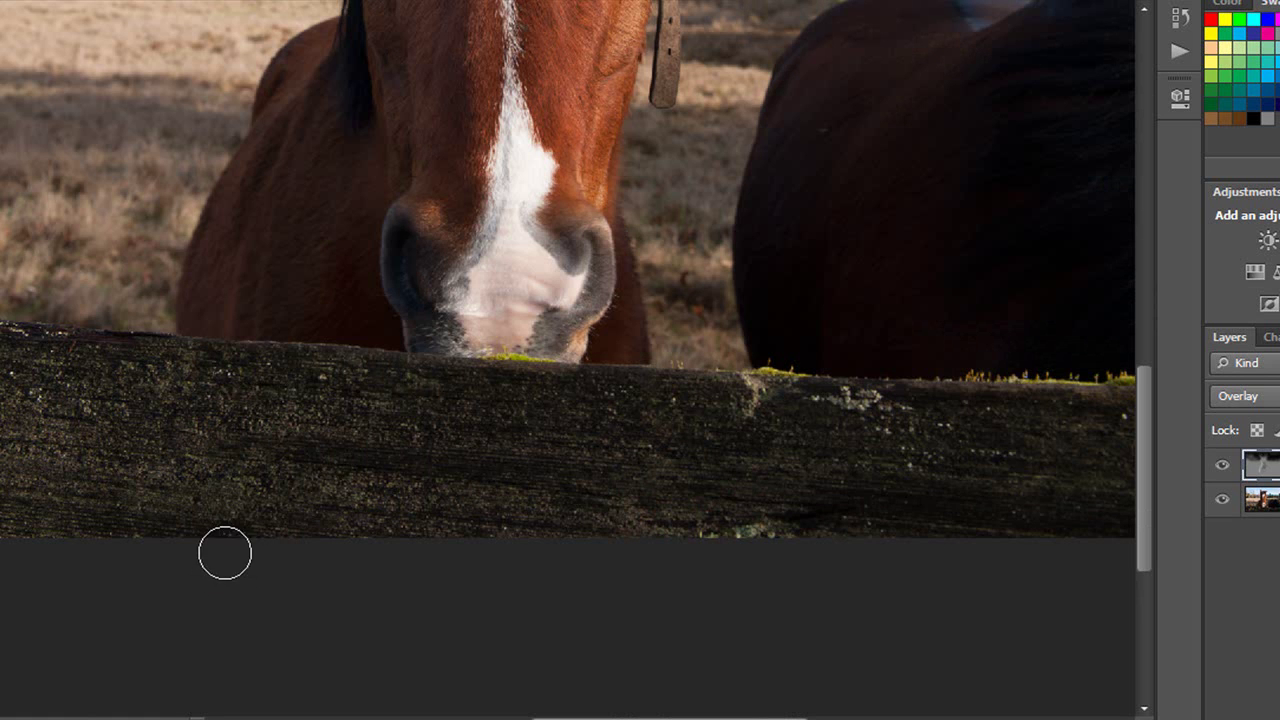
key("bracketright")
key("bracketright")
key("bracketright")
key("bracketright")
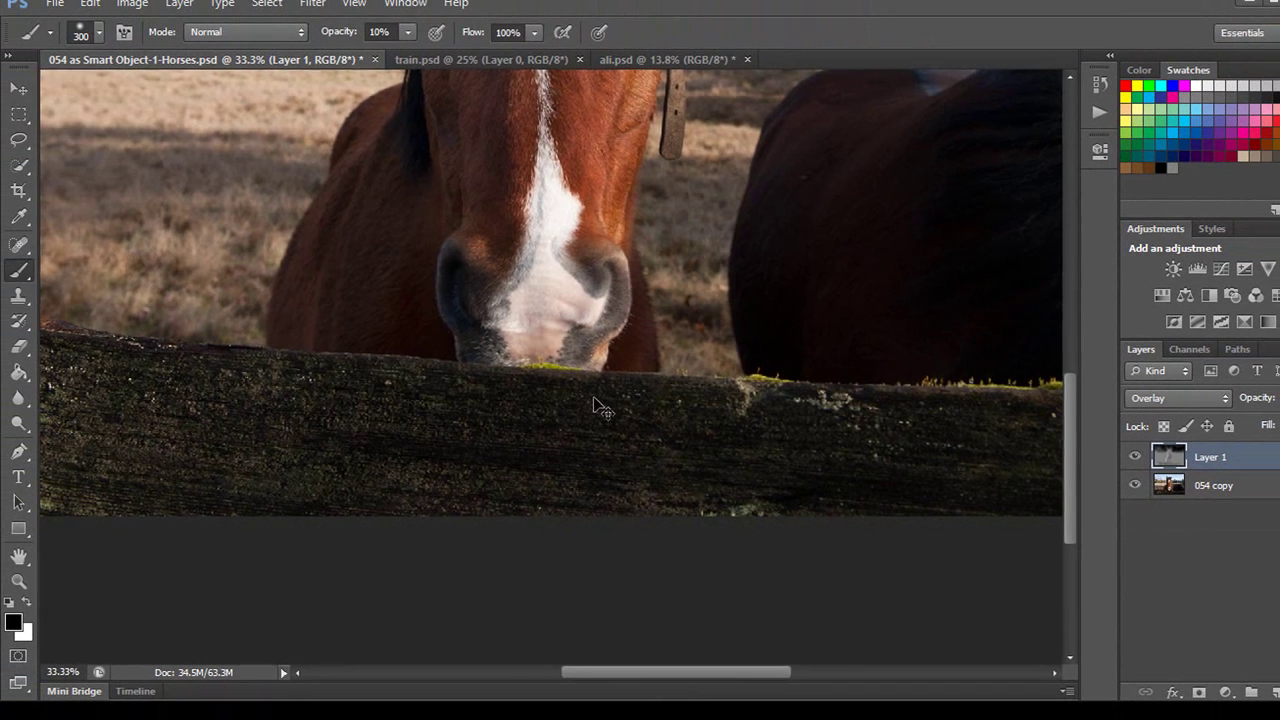
Fit the image to the window and toggle Layer 1 to compare before and after, leaving it visible
key("ctrl+0")
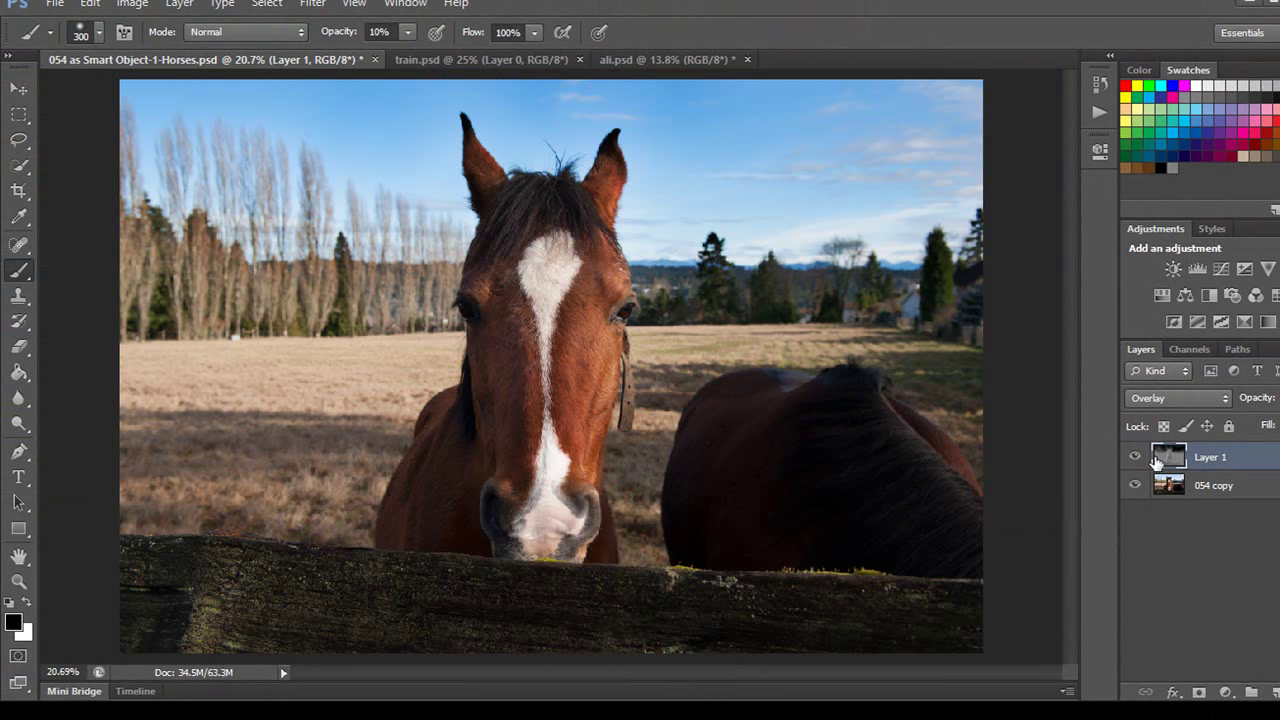
left_click(1135, 457)
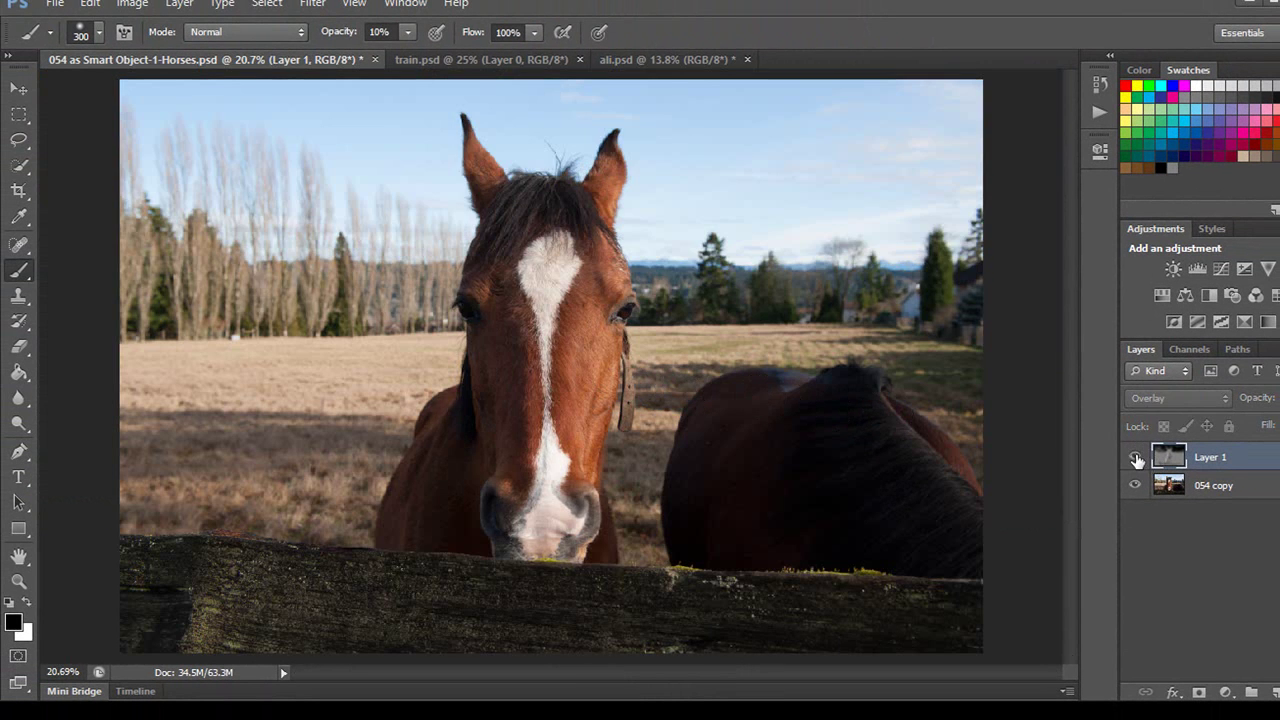
left_click(1135, 457)
left_click(1135, 457)
left_click(1135, 457)
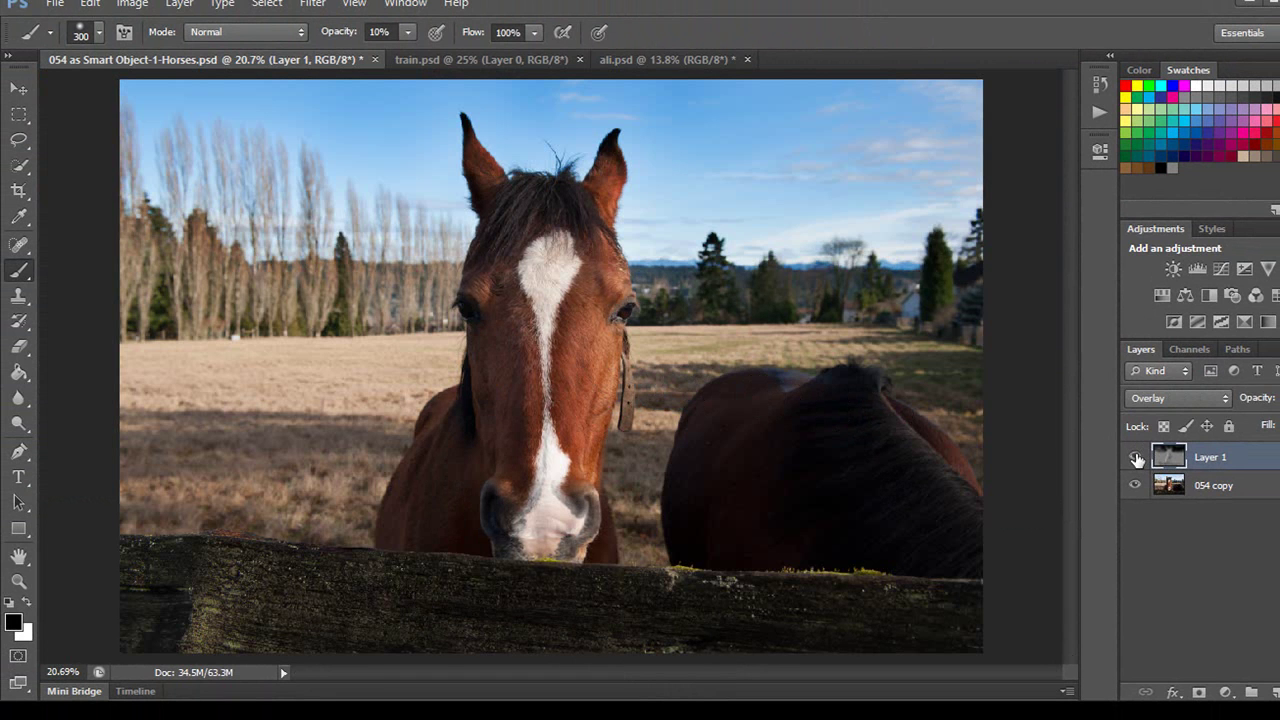
left_click(1136, 457)
left_click(1136, 457)
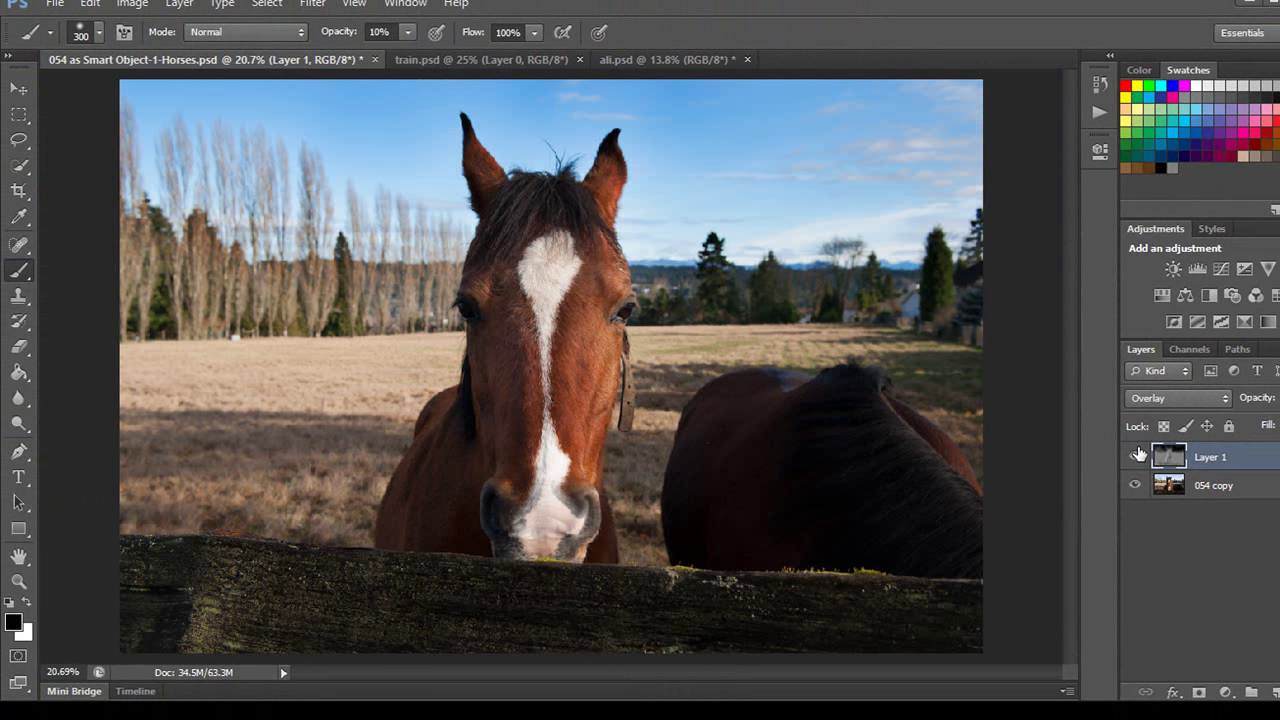